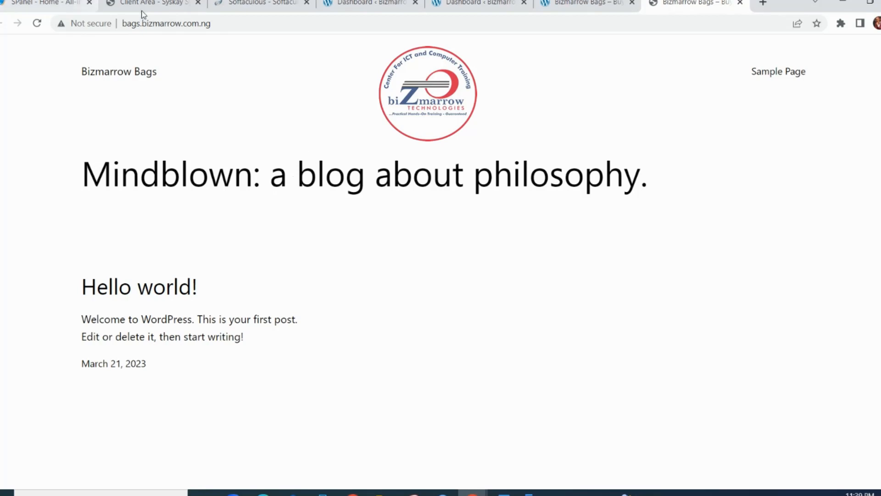
Open the site's WordPress admin dashboard at bags.bizmarrow.com.ng/wp-admin/
left_click(225, 24)
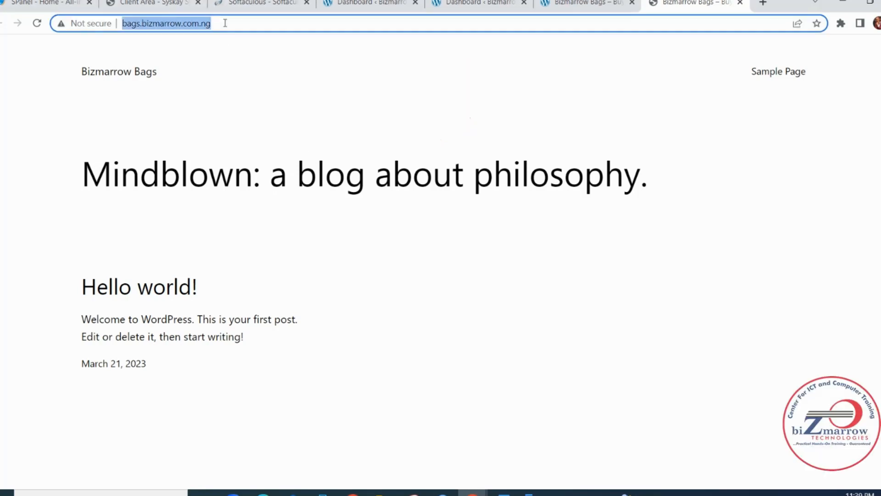
left_click(225, 24)
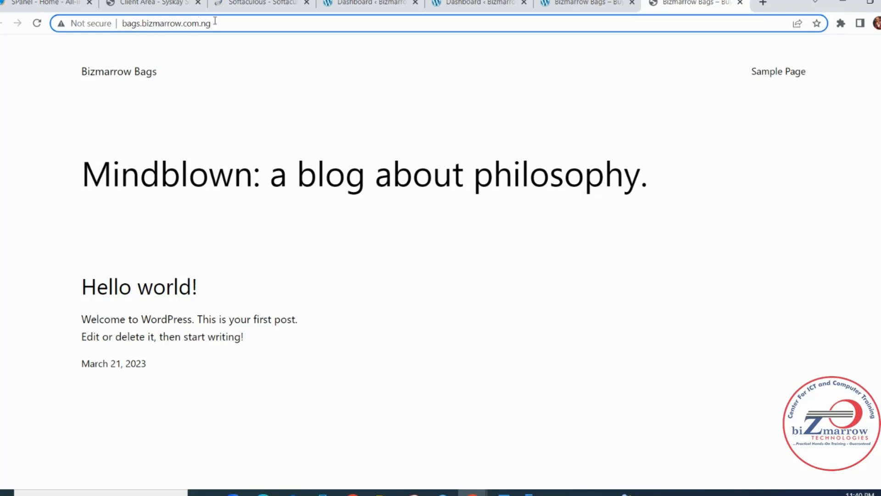
type("/")
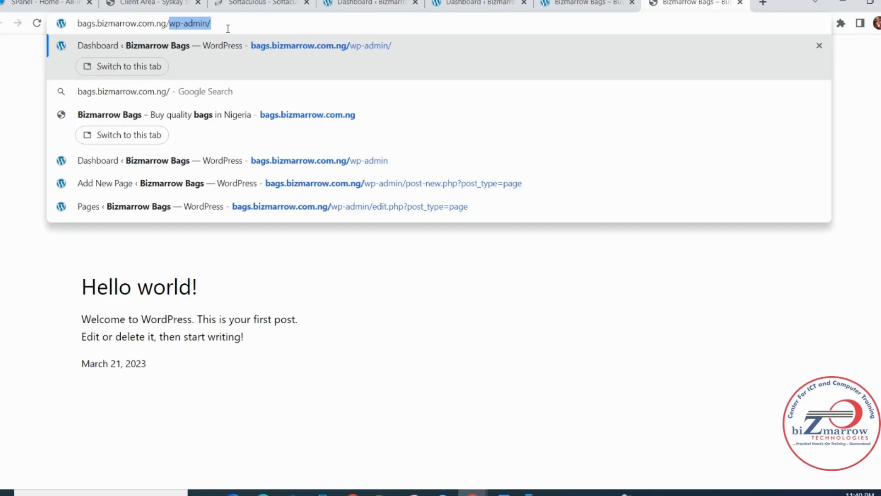
key("Return")
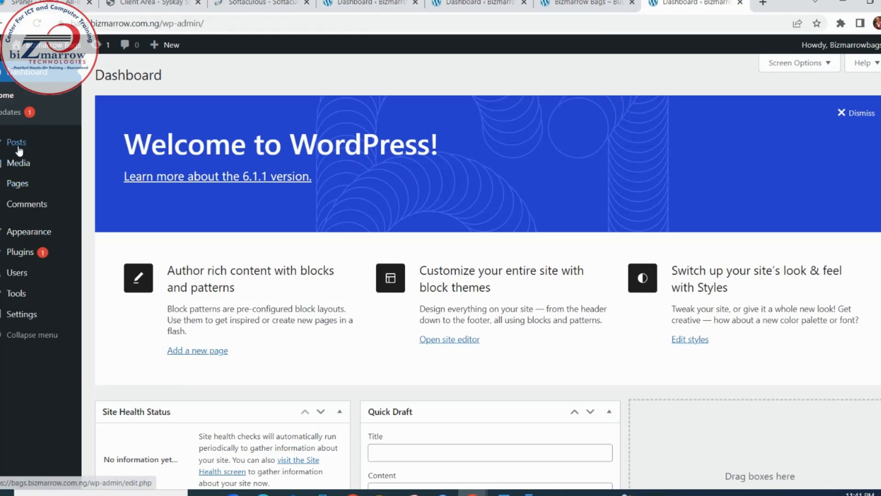
Move the default Sample Page and Privacy Policy pages to the trash
mouse_move(29, 190)
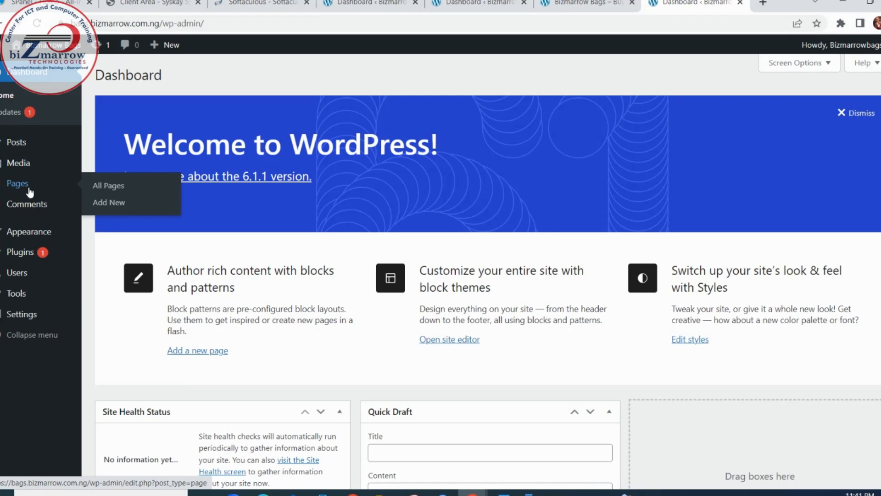
left_click(14, 185)
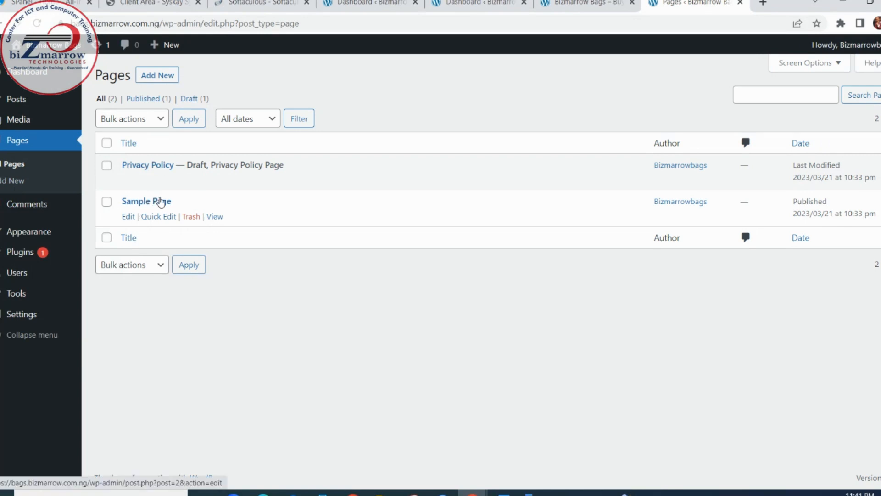
left_click(192, 219)
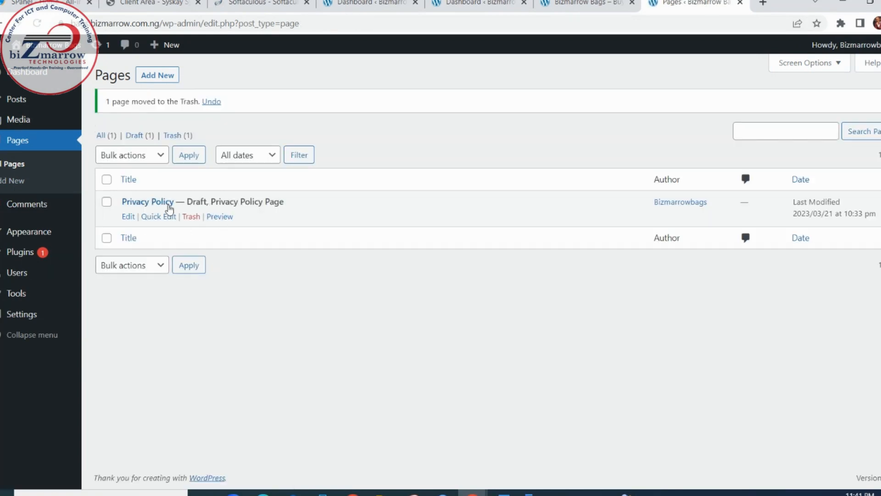
left_click(189, 218)
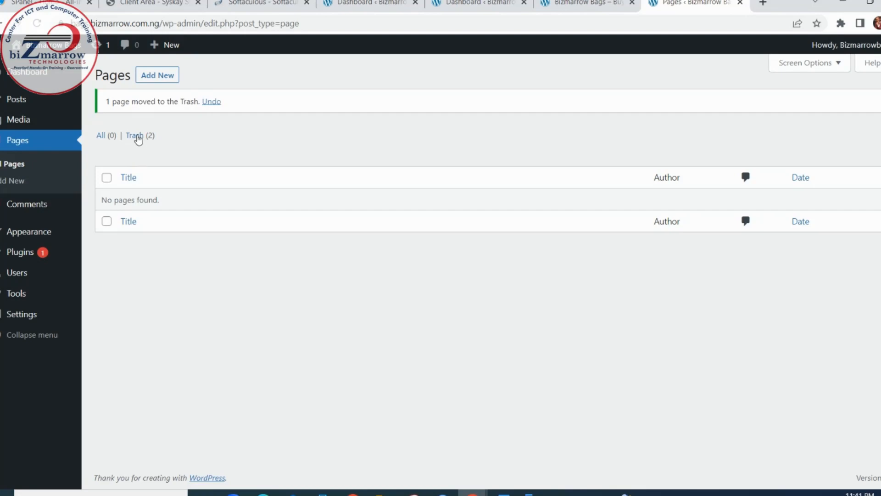
Permanently delete the trashed Privacy Policy and Sample Page pages
left_click(138, 136)
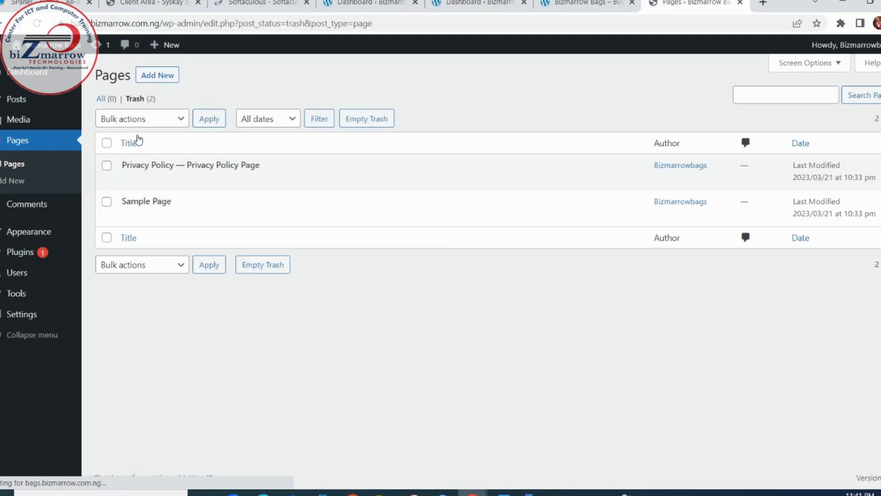
mouse_move(246, 189)
left_click(196, 182)
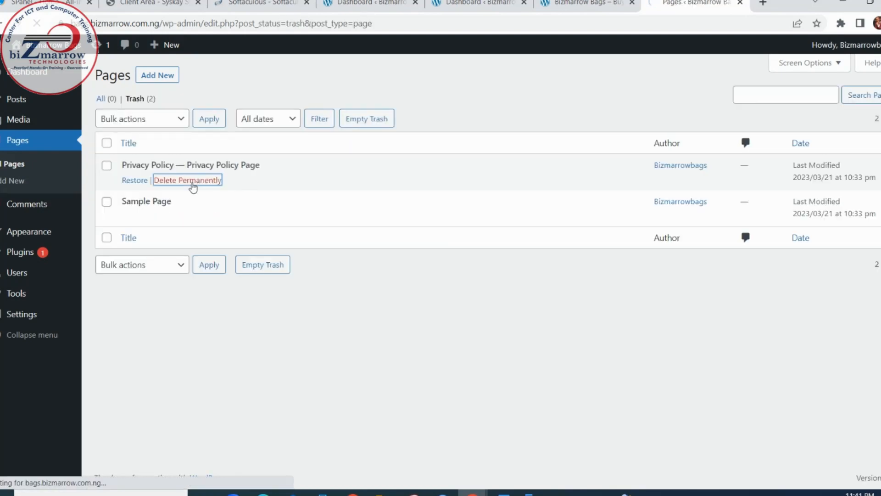
left_click(193, 217)
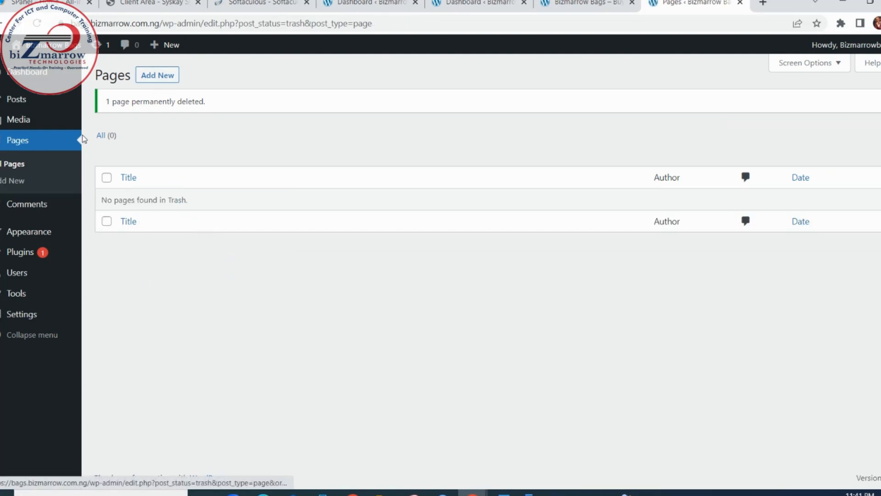
Trash the default "Hello world!" post and permanently delete it
left_click(18, 104)
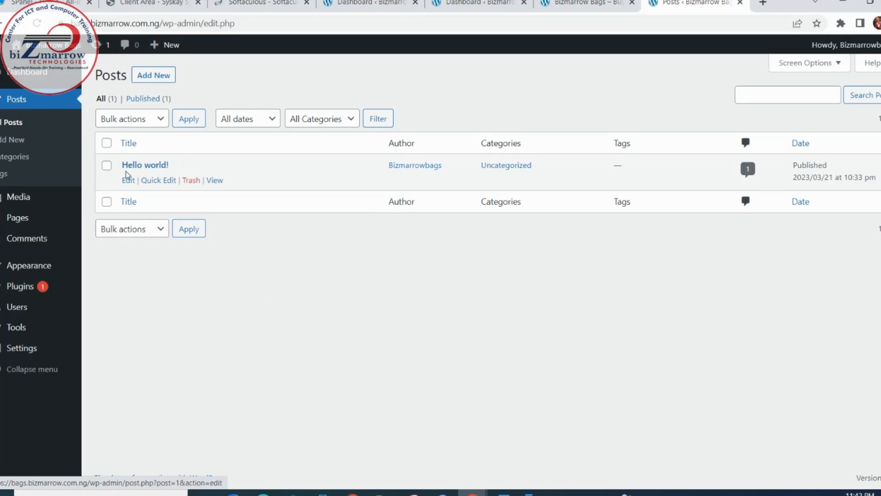
left_click(190, 180)
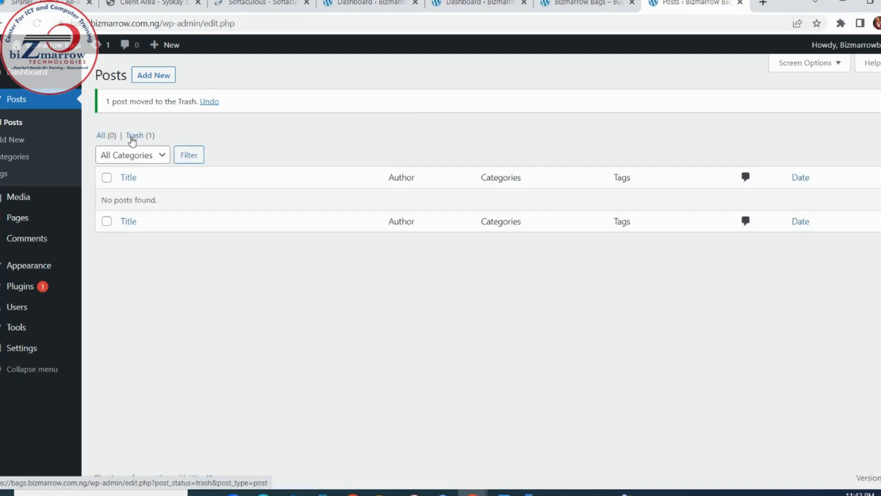
left_click(131, 139)
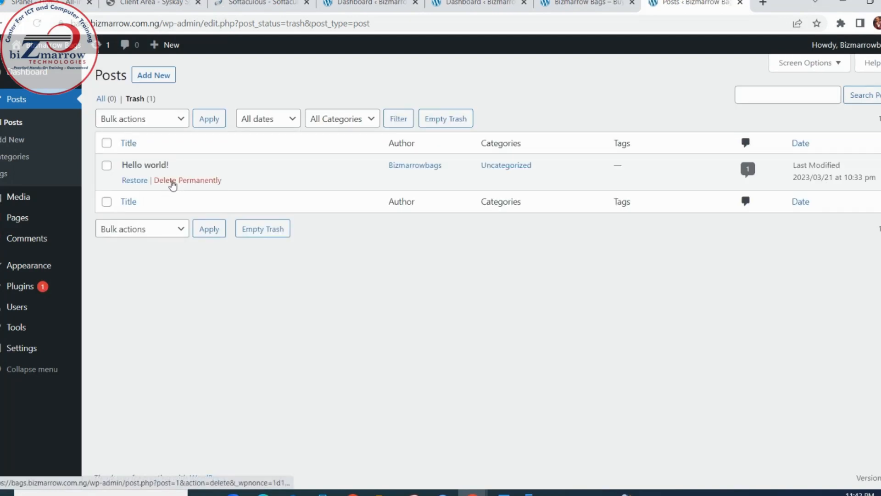
left_click(184, 181)
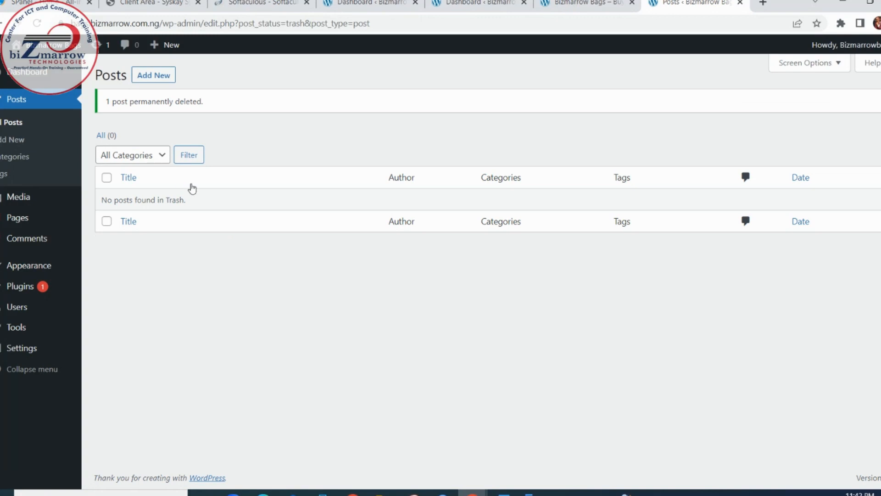
Delete the Akismet Anti-Spam and Hello Dolly plugins from the installed plugins
left_click(18, 293)
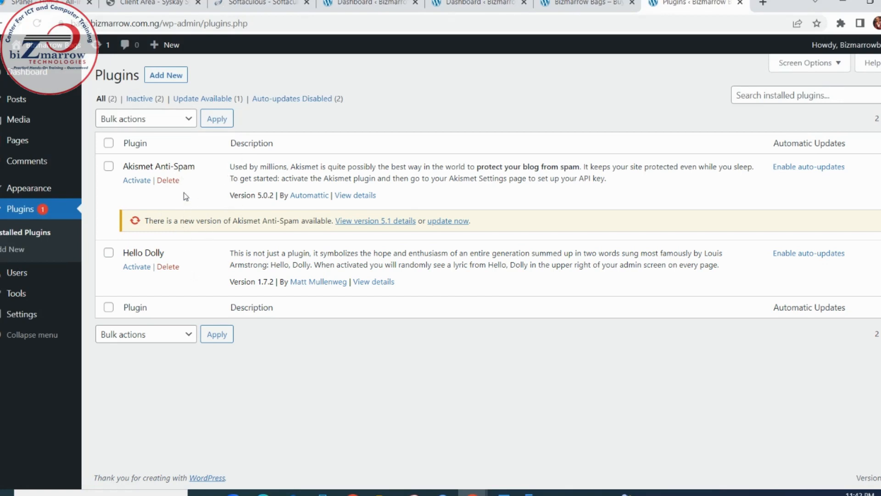
left_click(167, 180)
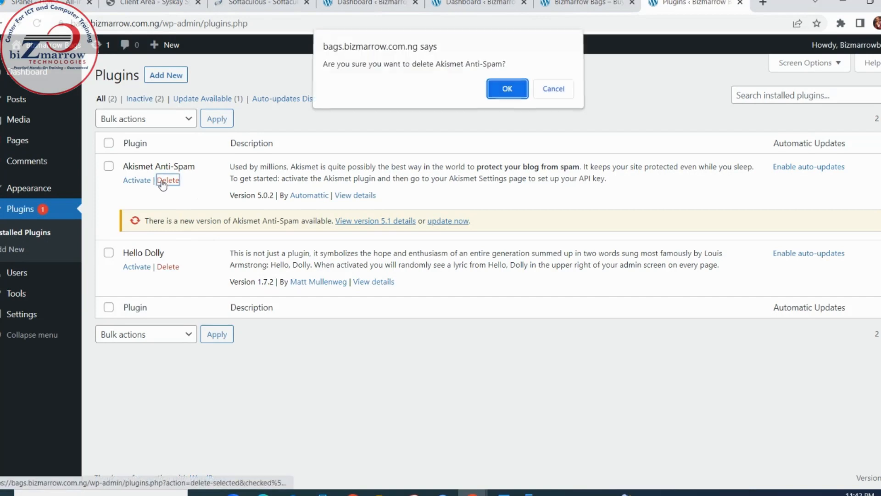
left_click(494, 90)
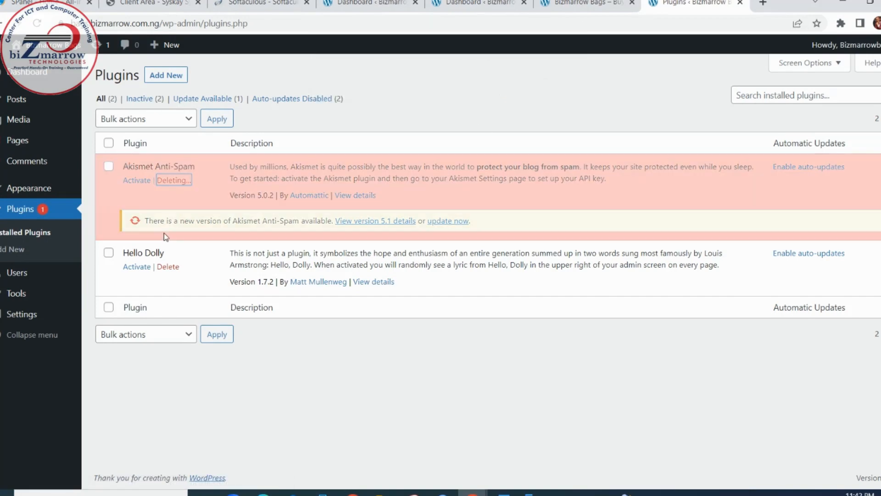
left_click(167, 205)
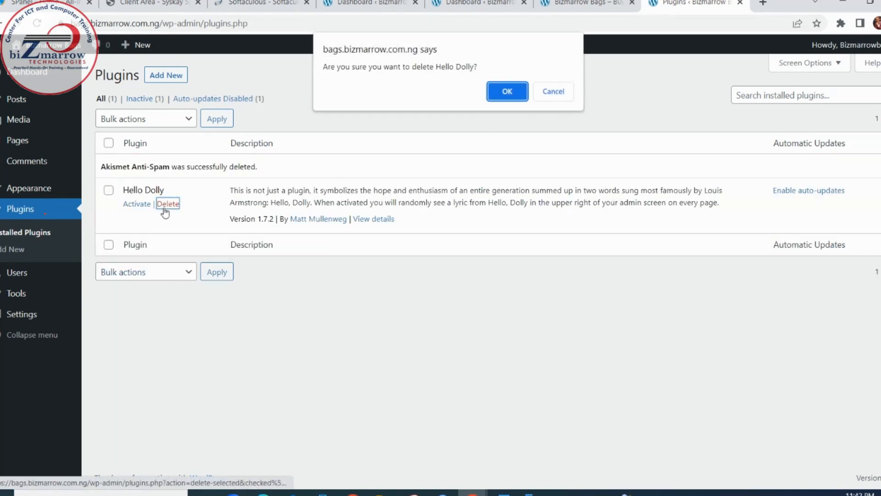
left_click(506, 88)
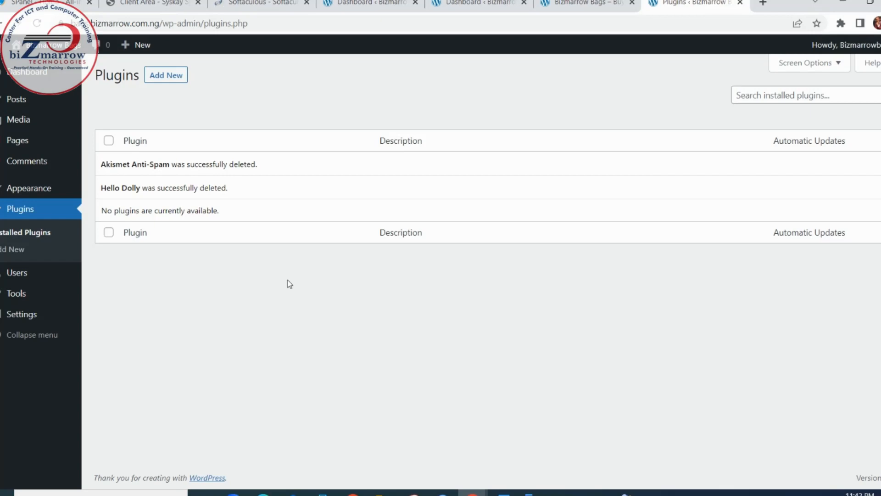
left_click(590, 3)
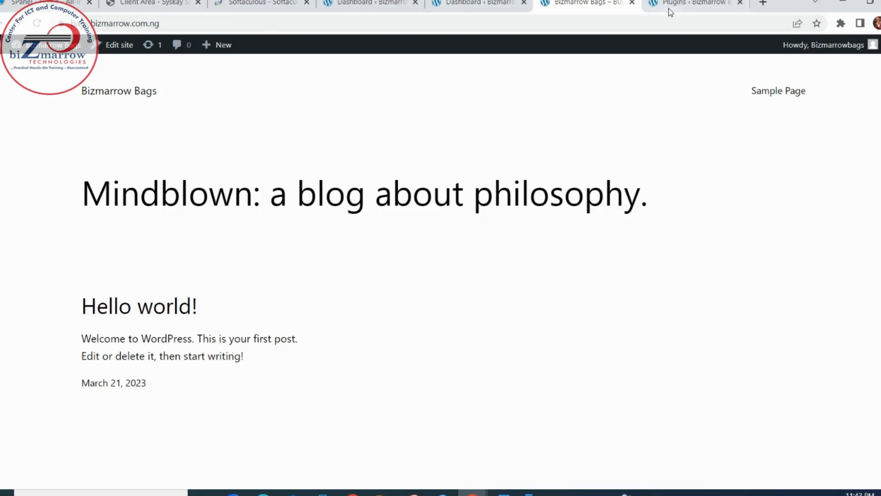
left_click(464, 5)
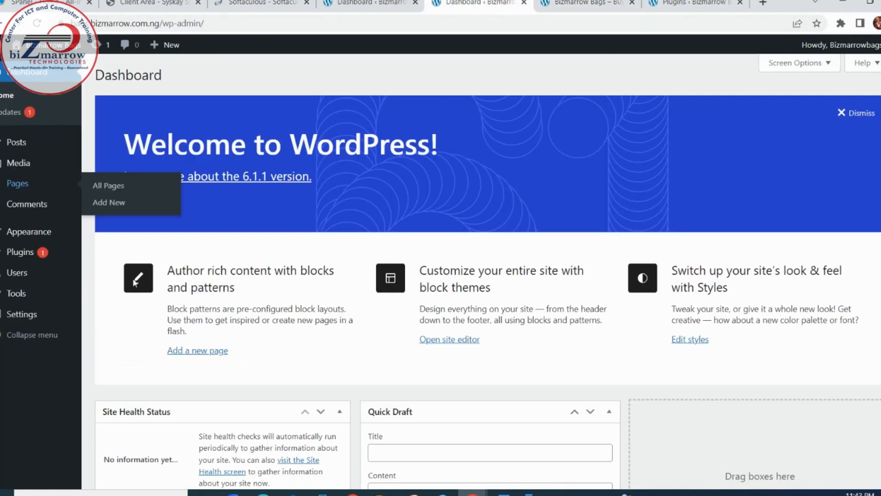
left_click(693, 3)
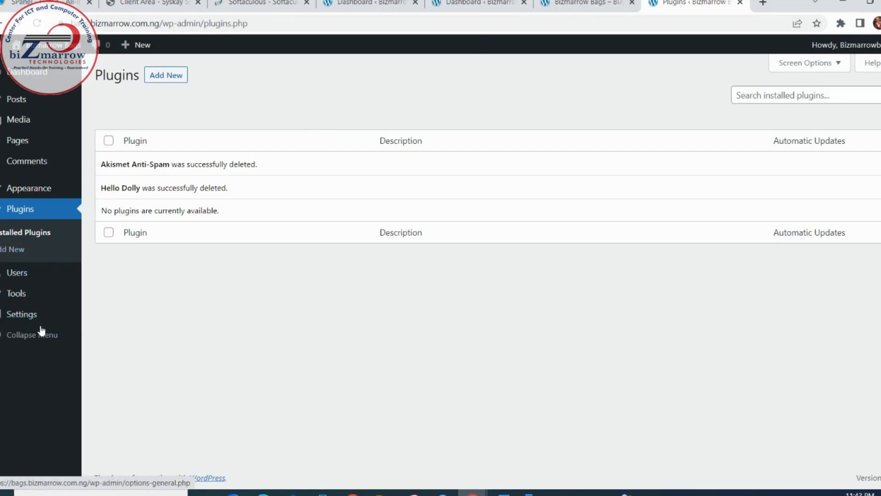
Set the site's permalink structure to Post name and save the change
mouse_move(23, 318)
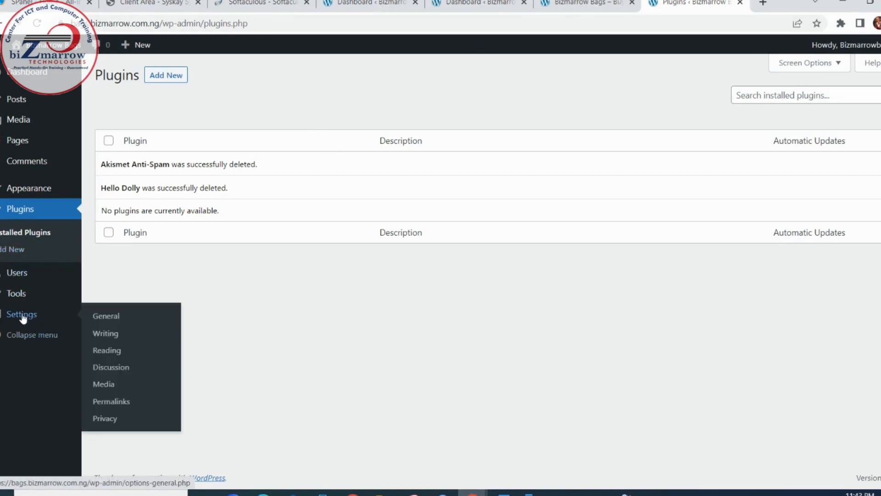
left_click(117, 403)
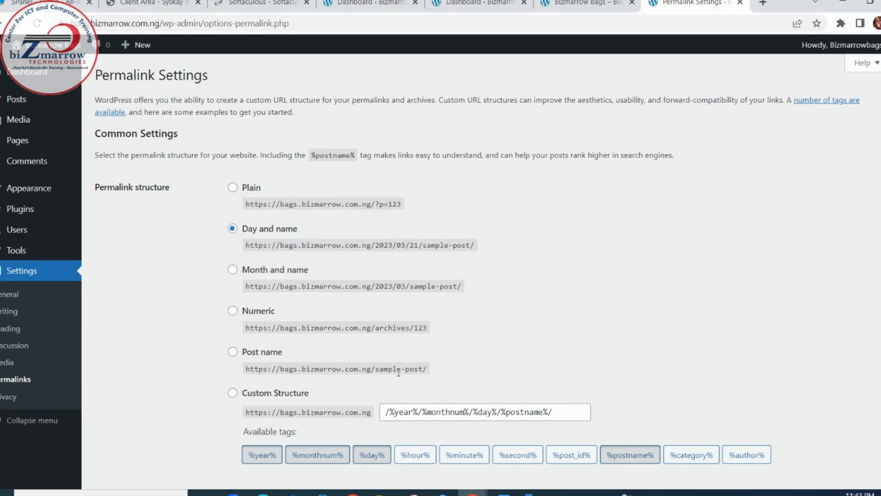
left_click(233, 351)
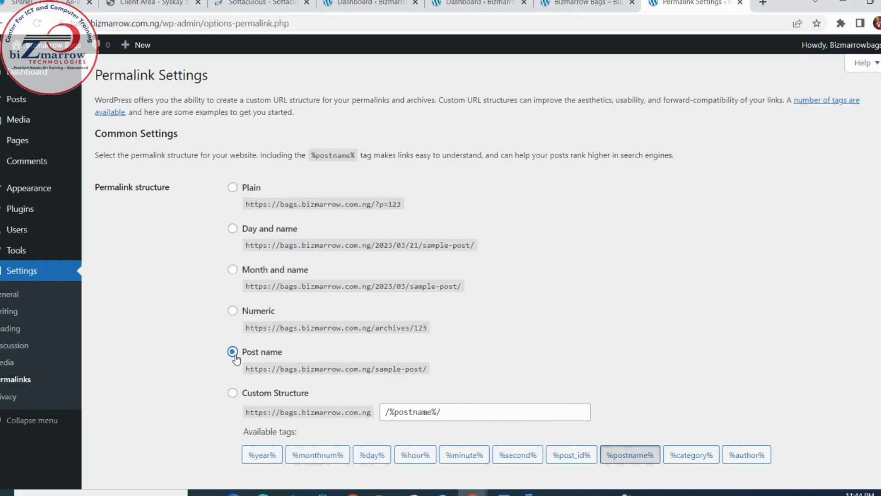
scroll(514, 353, "down", 4)
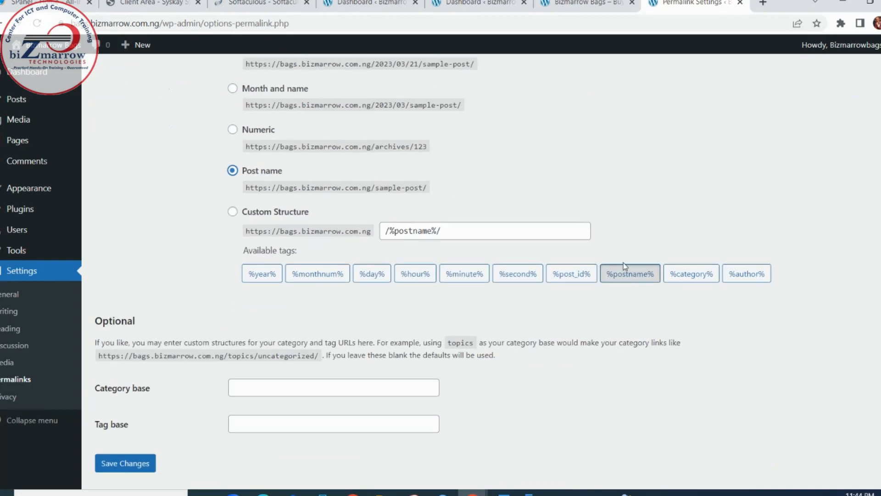
left_click(136, 464)
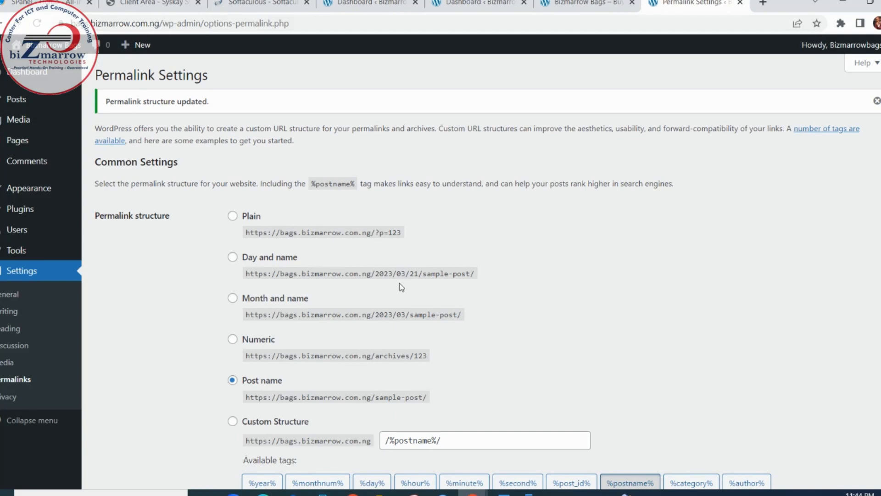
scroll(354, 300, "down", 1)
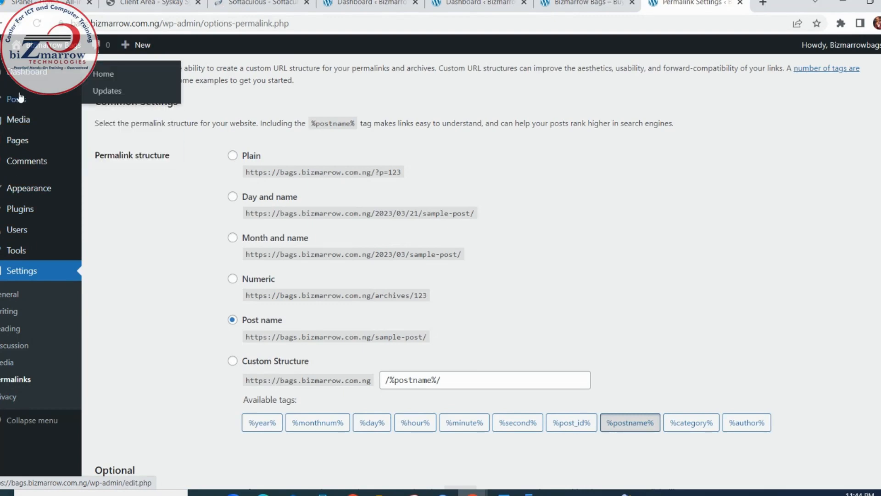
mouse_move(25, 90)
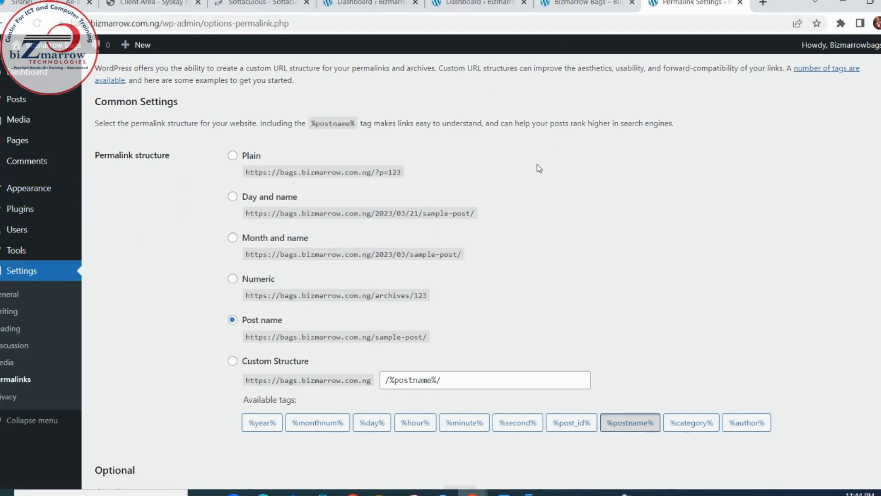
left_click(567, 7)
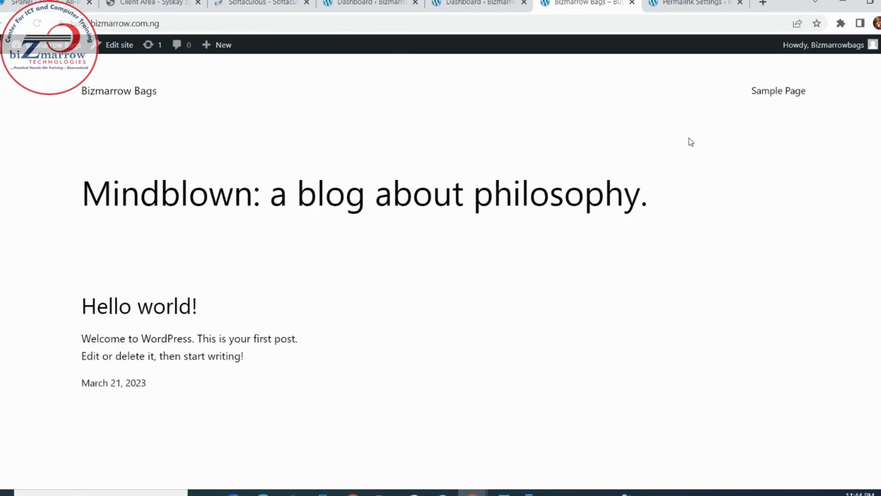
left_click(693, 6)
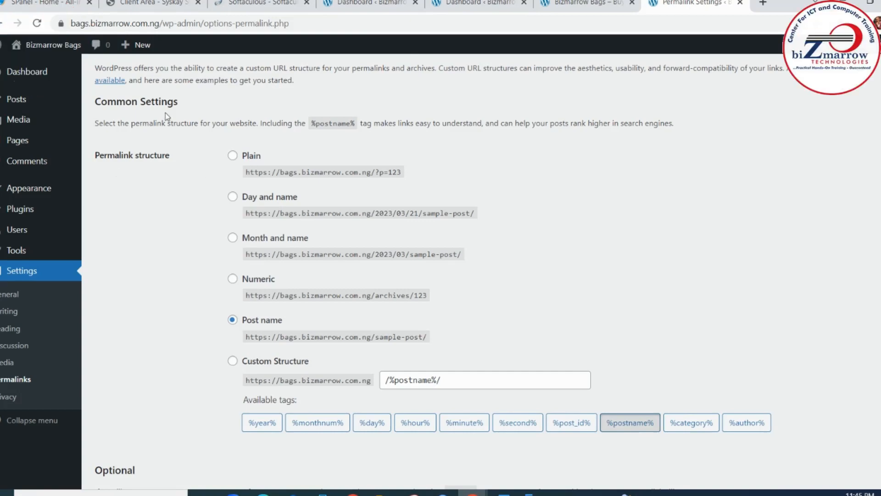
Open the directory for adding new themes and browse the popular ones
mouse_move(31, 195)
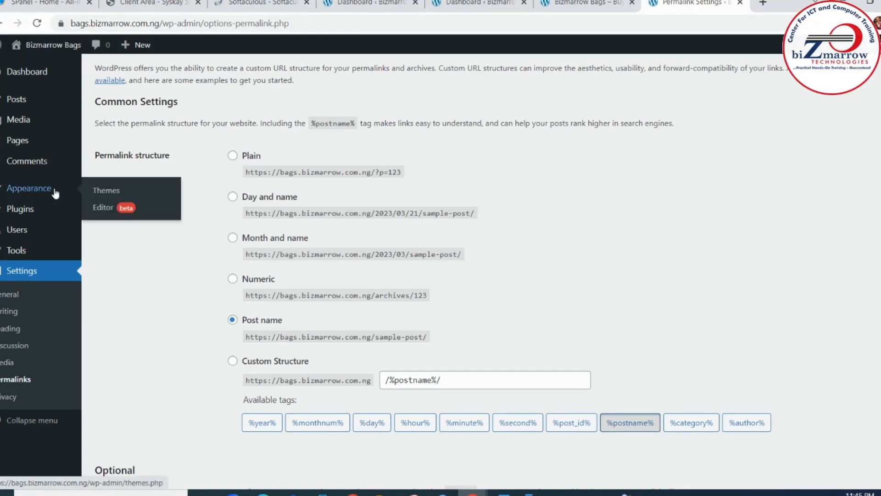
left_click(113, 192)
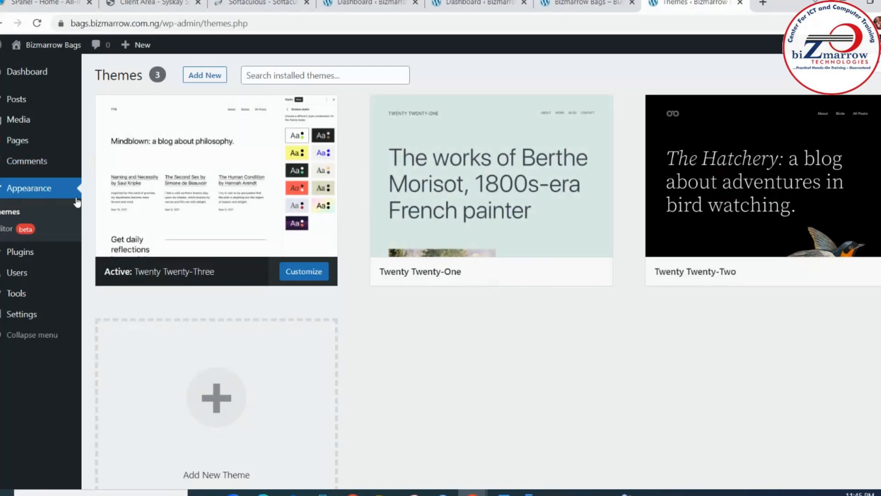
left_click(203, 75)
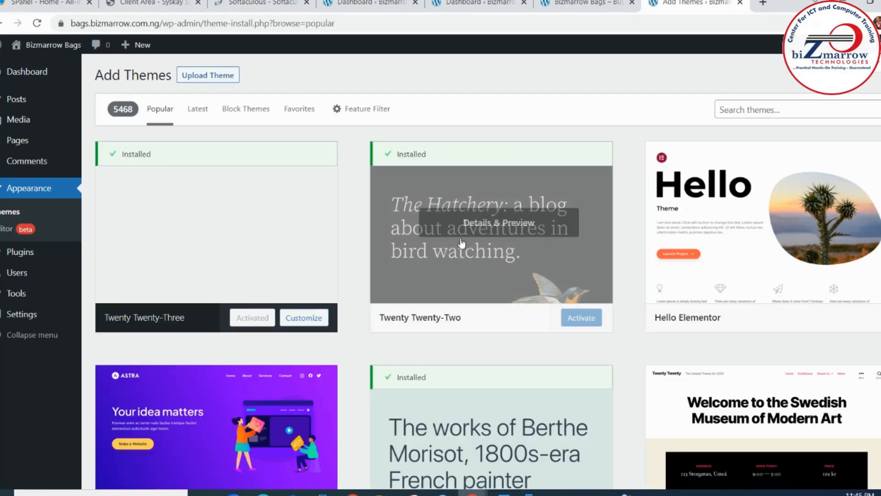
scroll(372, 283, "down", 6)
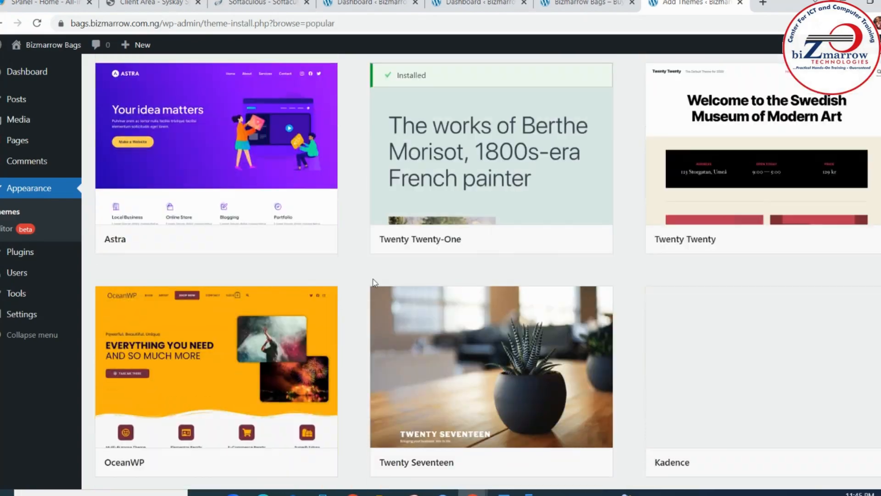
scroll(372, 282, "down", 9)
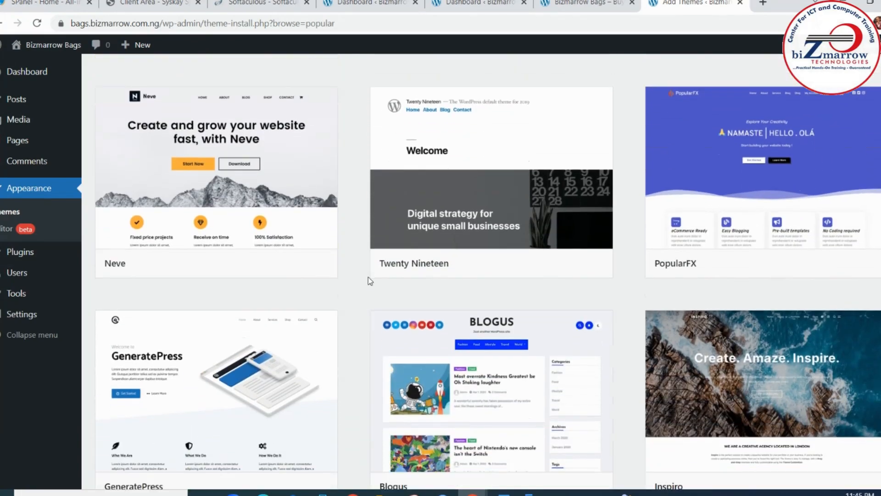
scroll(368, 279, "down", 3)
scroll(361, 277, "up", 18)
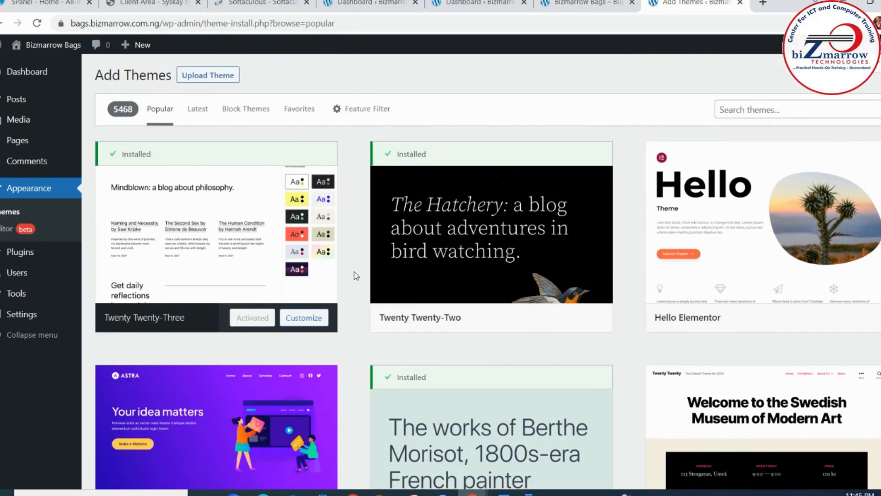
Search the theme directory for "school" and look through the matching themes
left_click(741, 111)
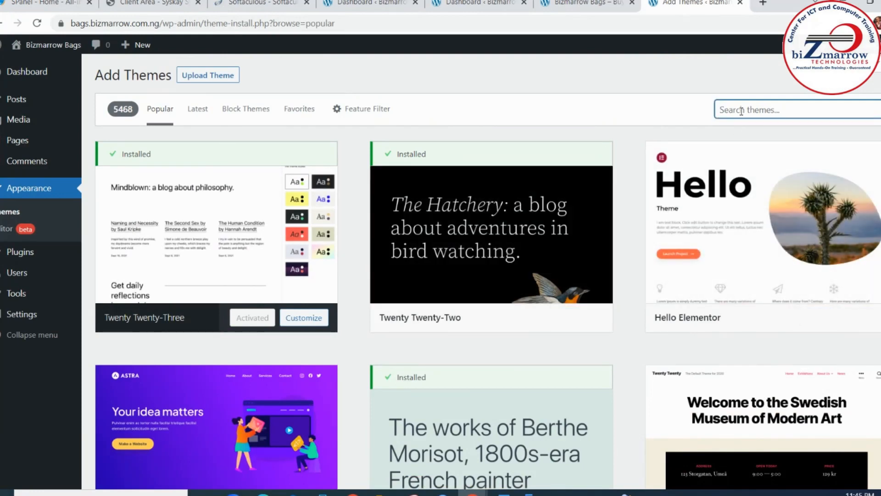
type("school")
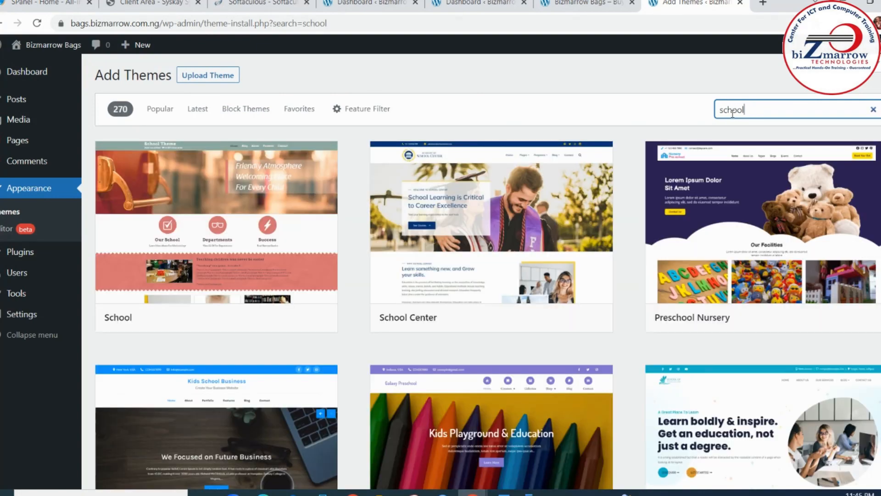
mouse_move(818, 212)
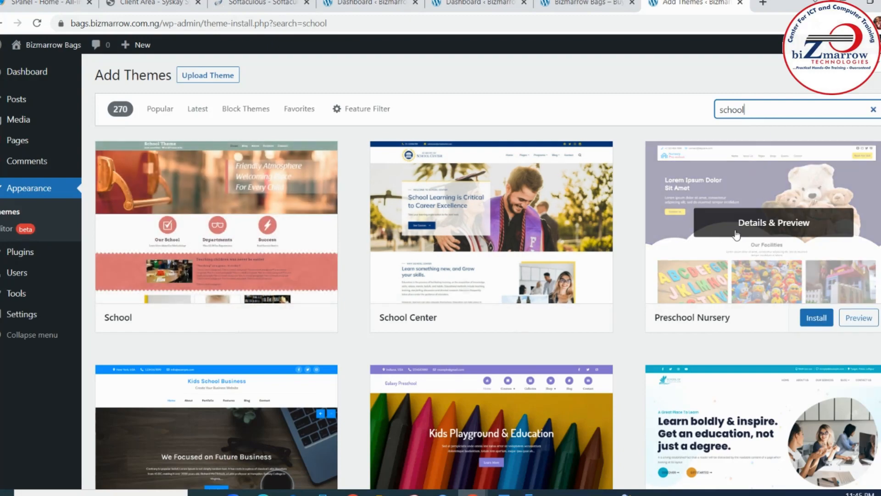
scroll(744, 254, "down", 4)
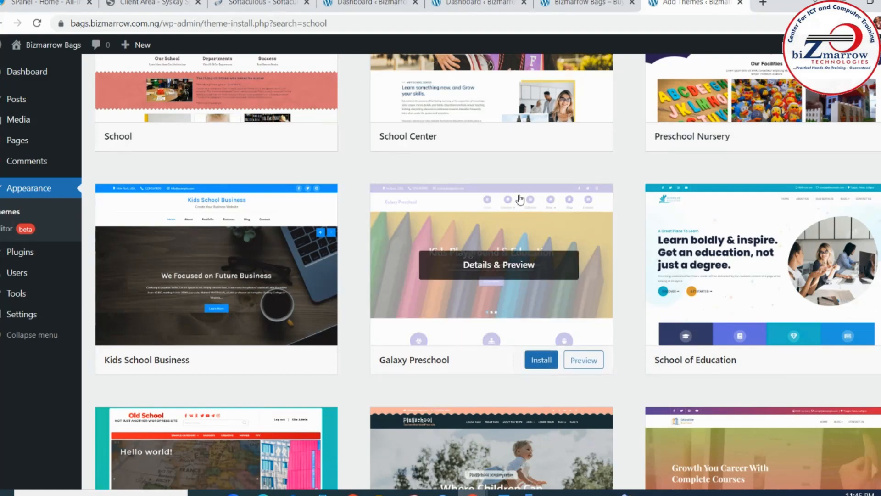
scroll(512, 243, "down", 3)
scroll(509, 245, "down", 5)
scroll(744, 257, "up", 12)
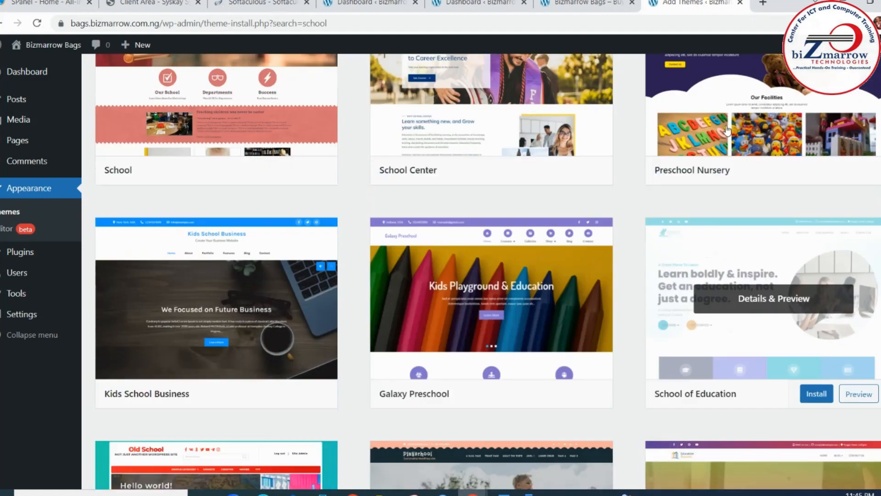
left_click_drag(757, 112, 704, 111)
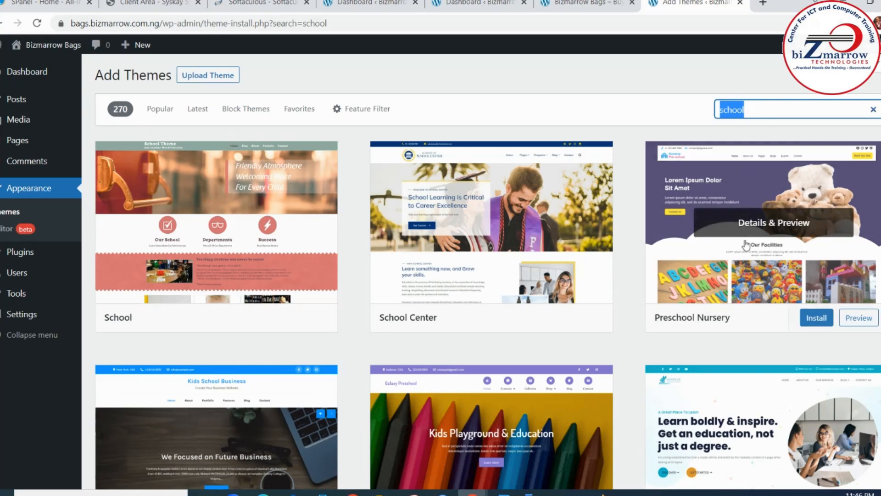
mouse_move(533, 227)
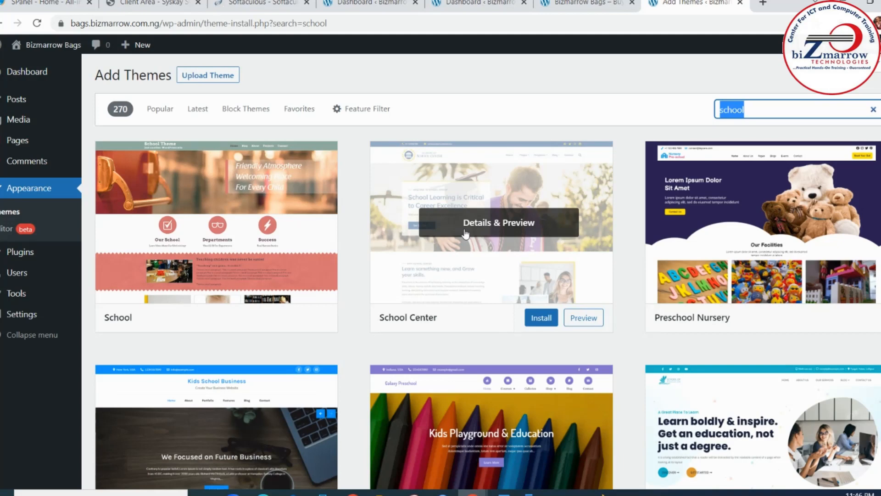
Try searching the theme directory for "cadenc" instead of the school themes
left_click(751, 111)
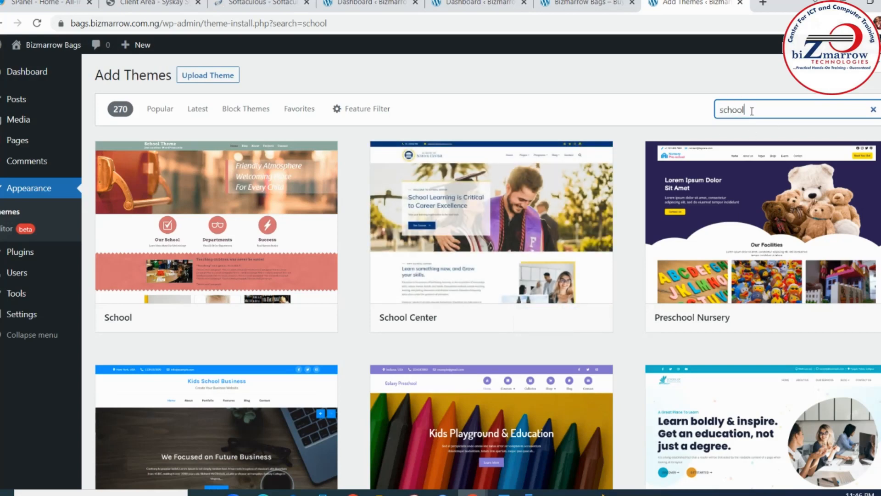
key("BackSpace")
key("BackSpace")
key("BackSpace")
key("BackSpace")
key("BackSpace")
key("BackSpace")
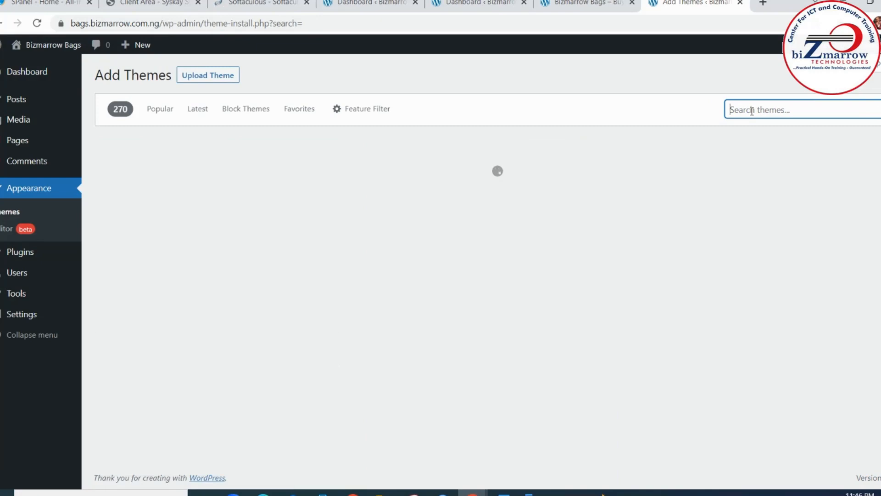
type("c")
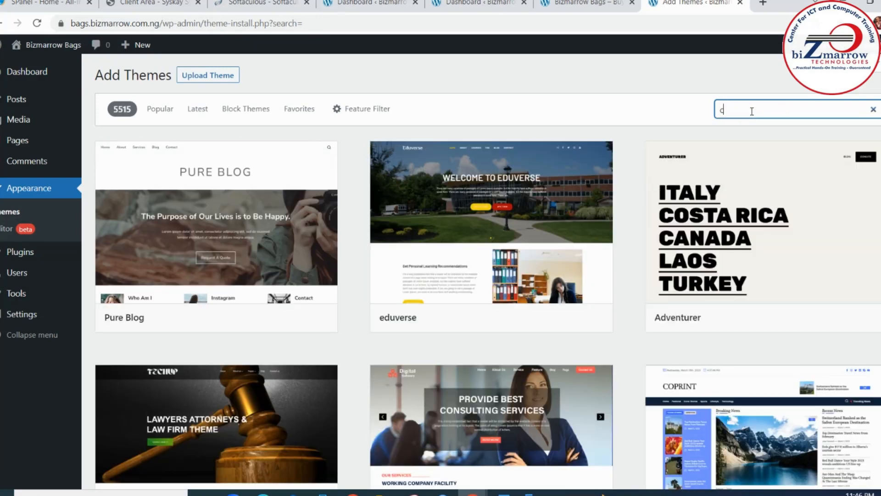
type("ader")
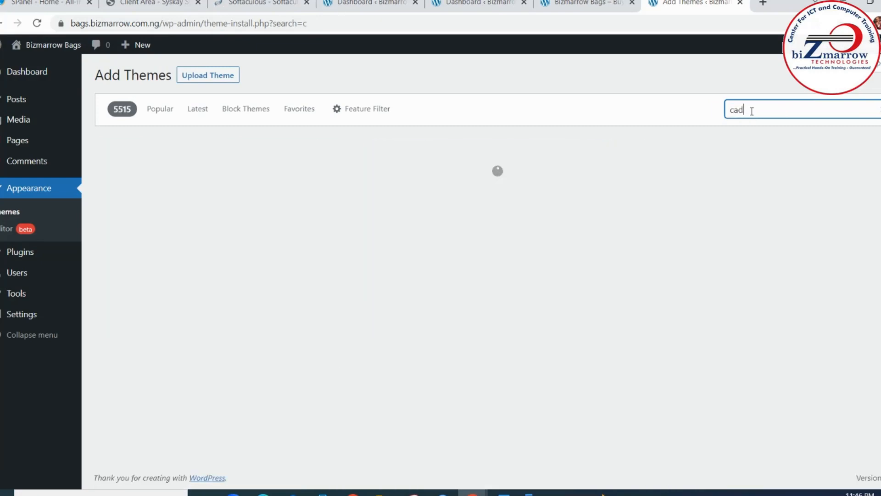
key("BackSpace")
type("nc")
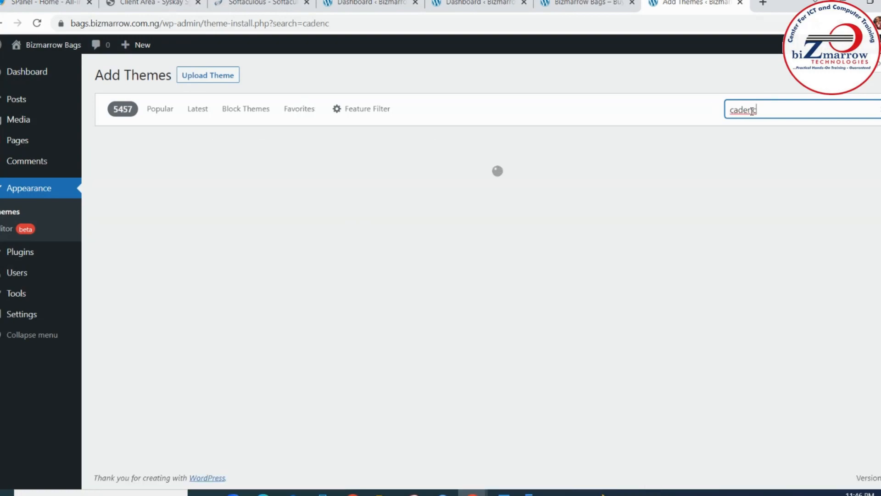
Replace the theme search term with "kadence"
key("BackSpace")
key("BackSpace")
key("BackSpace")
key("BackSpace")
key("BackSpace")
key("BackSpace")
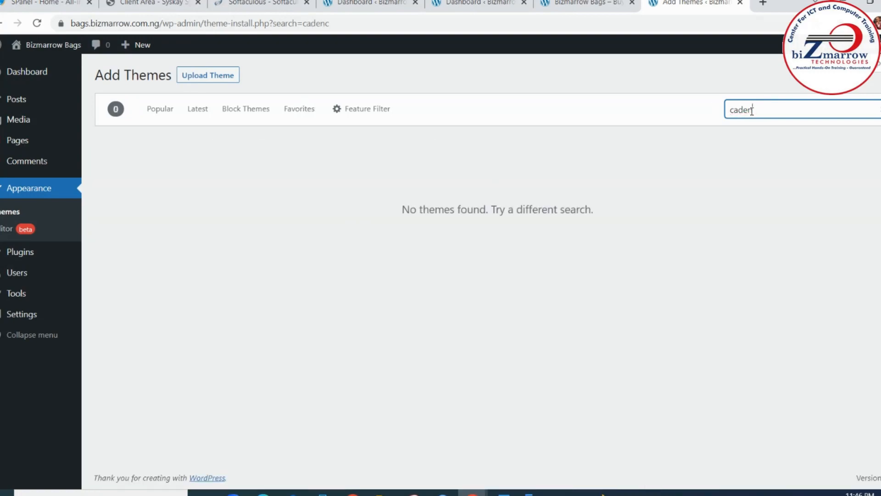
type("kadenc")
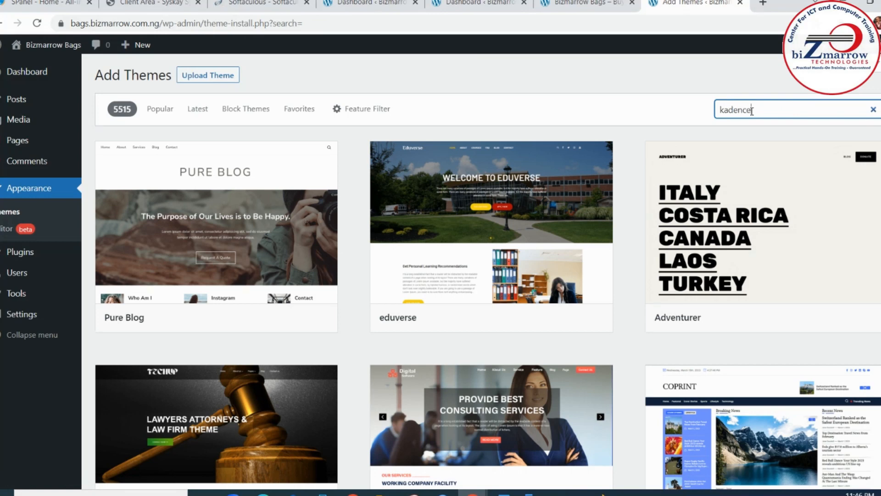
type("e")
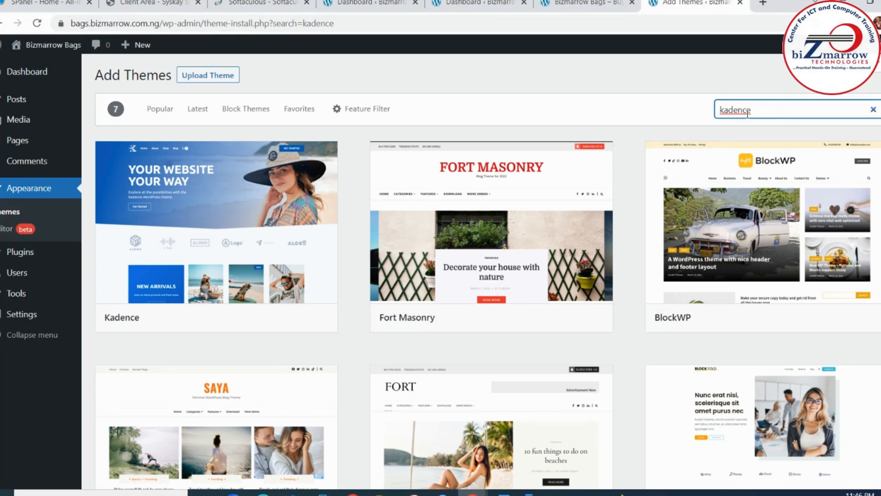
Install the Kadence theme from the search results and activate it on the site
mouse_move(241, 252)
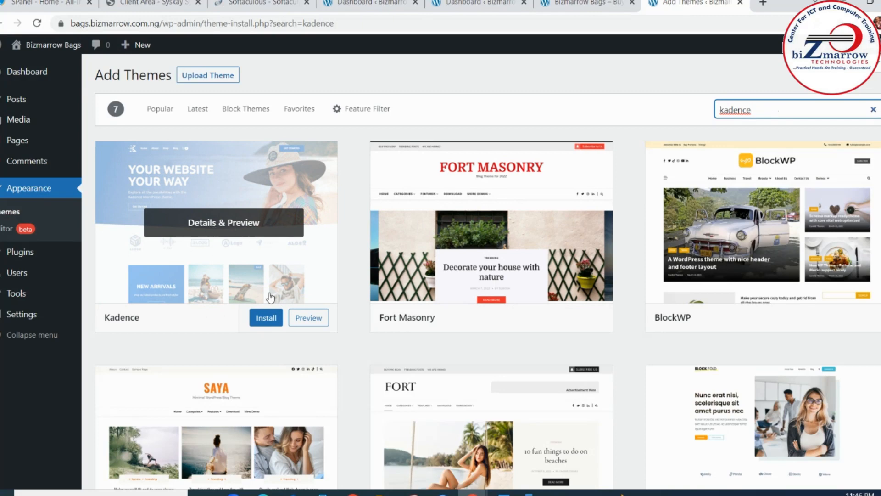
left_click(267, 322)
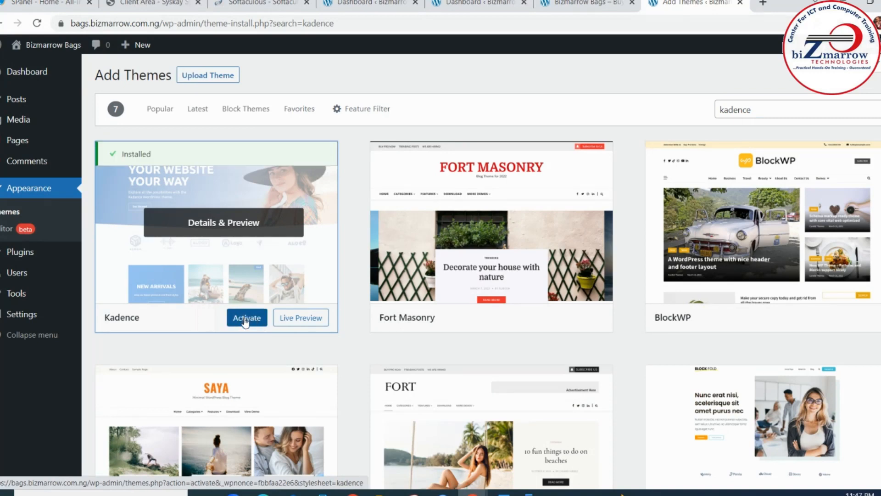
left_click(245, 321)
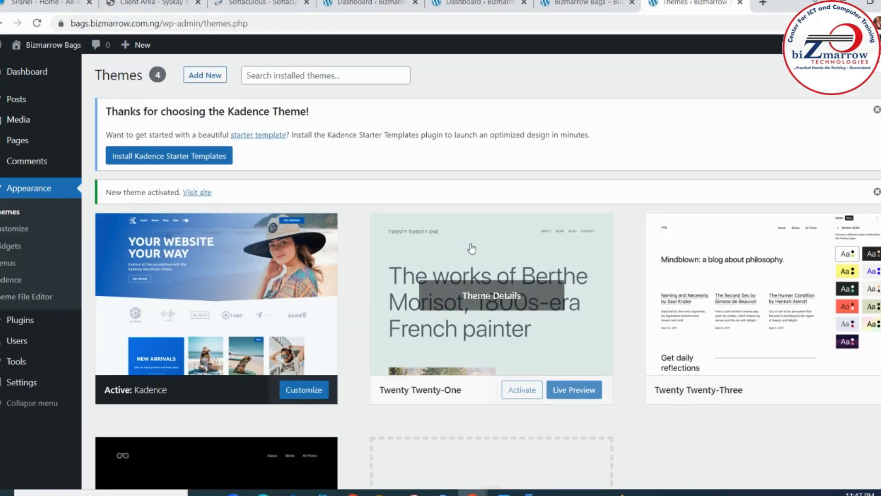
Delete the inactive Twenty Twenty-One theme from the installed themes and confirm the deletion
scroll(551, 250, "down", 4)
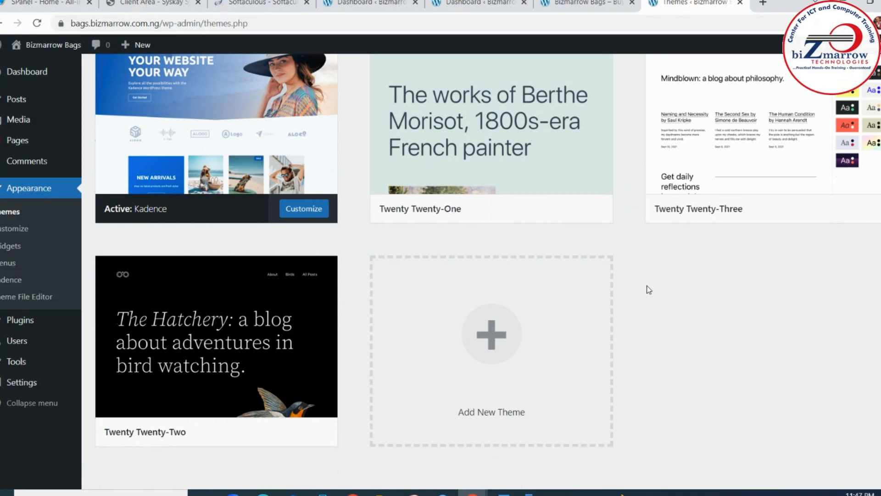
mouse_move(701, 120)
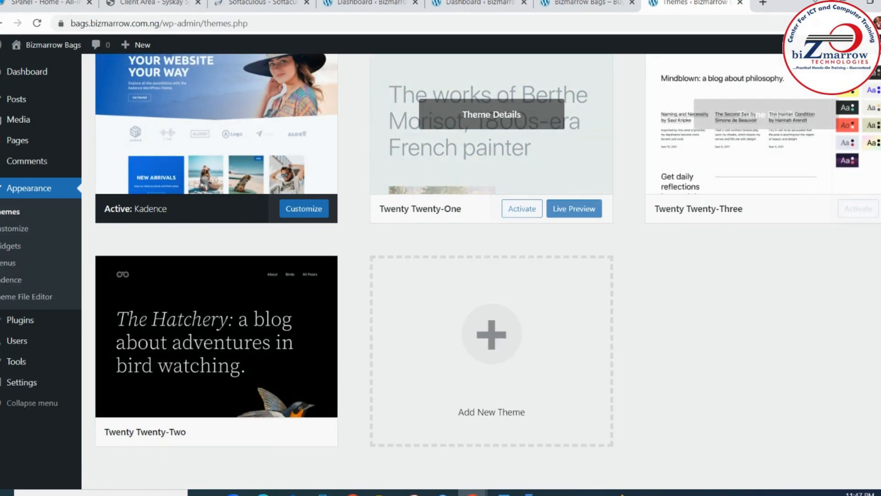
mouse_move(271, 309)
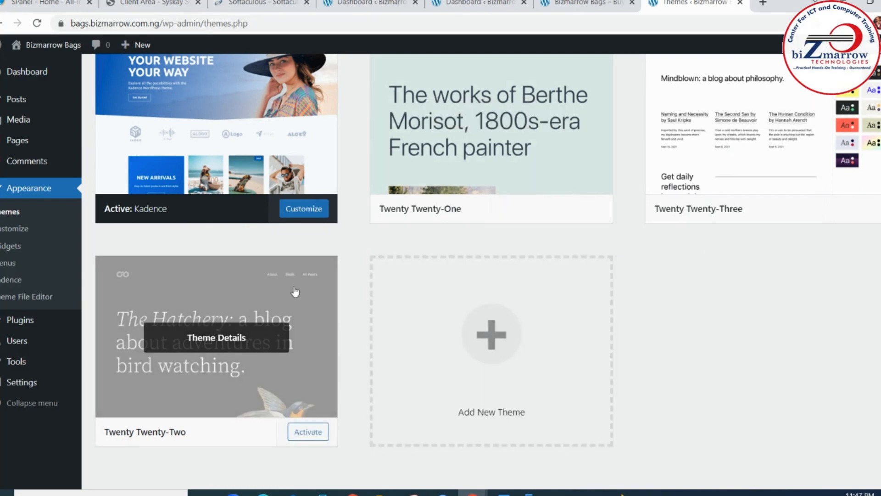
mouse_move(740, 166)
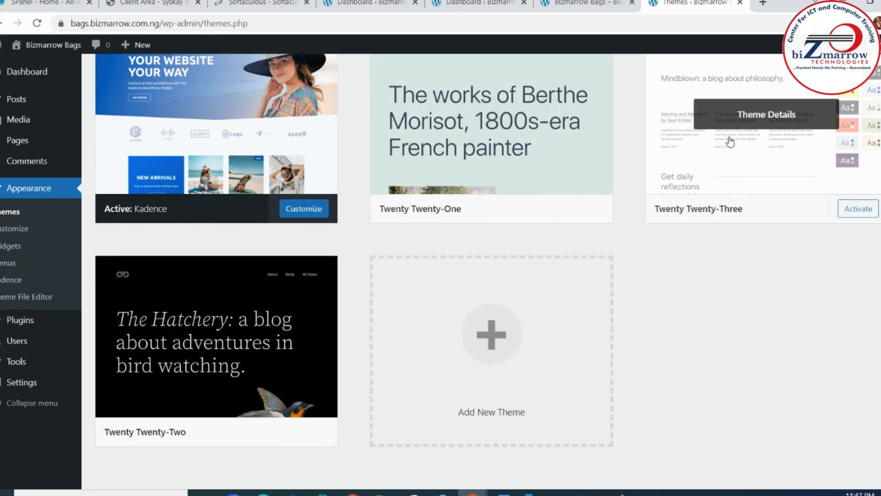
mouse_move(227, 315)
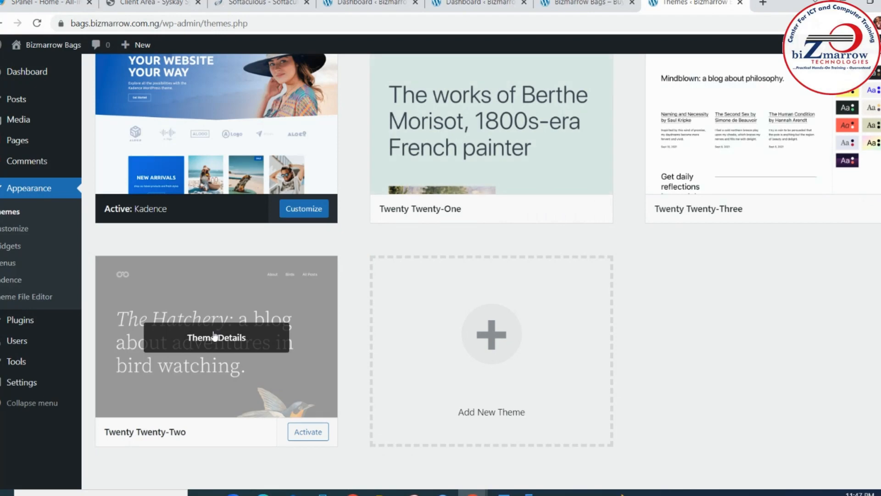
mouse_move(422, 143)
left_click(490, 127)
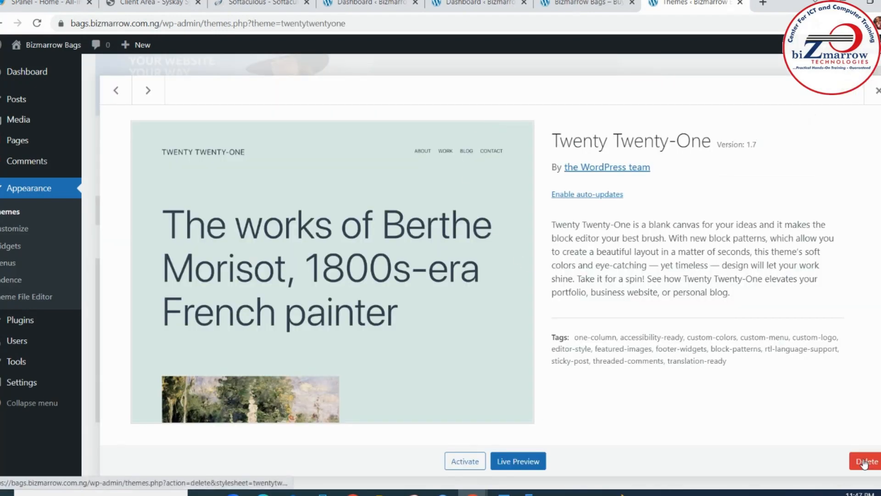
left_click(865, 461)
left_click(503, 119)
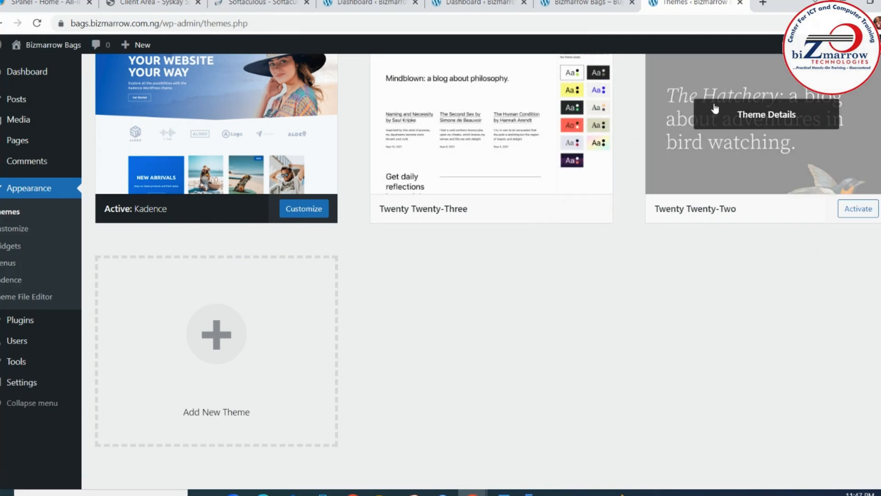
Delete the inactive Twenty Twenty-Two theme from the installed themes and confirm the deletion
left_click(716, 108)
scroll(689, 276, "down", 2)
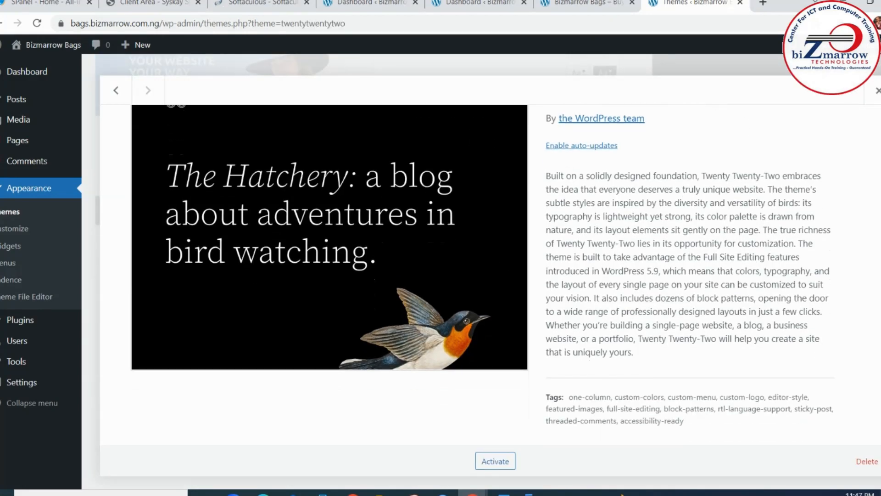
left_click(865, 461)
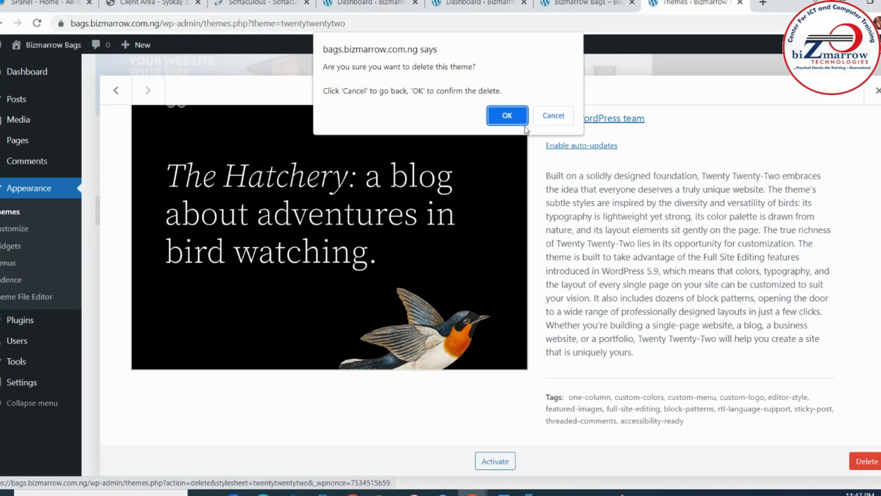
left_click(513, 118)
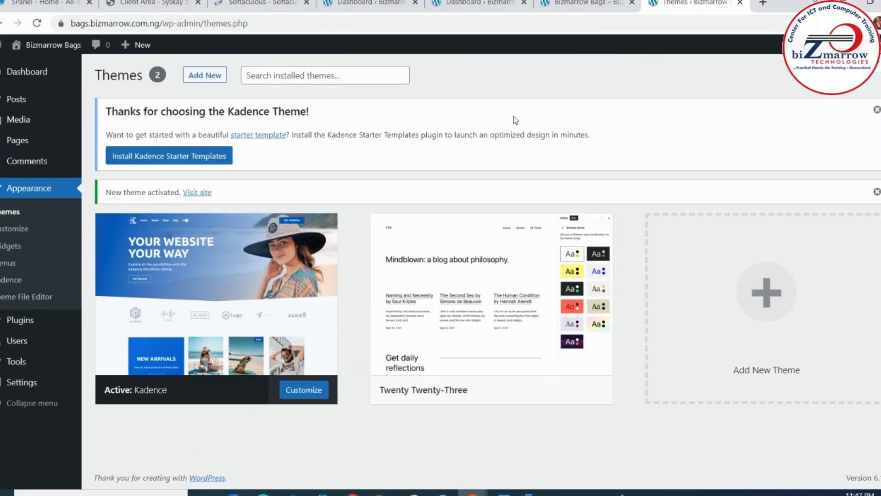
mouse_move(531, 336)
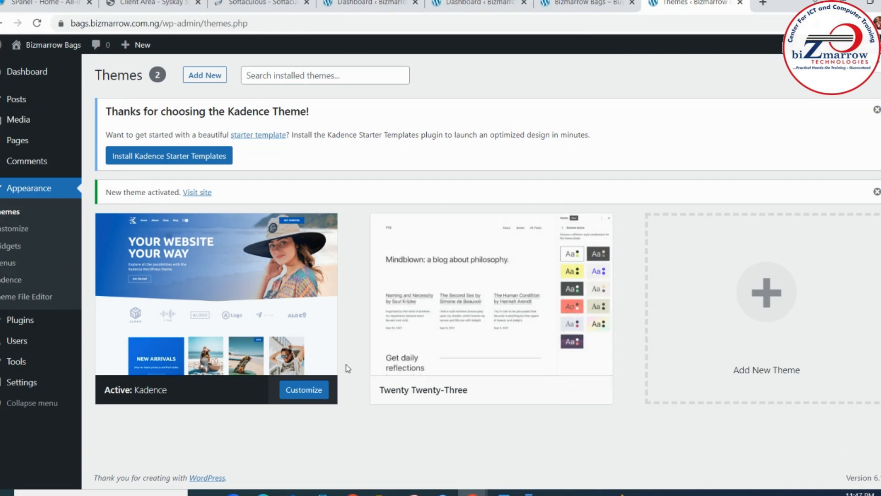
Search the plugin directory for "kadence", then install and activate the Gutenberg Blocks by Kadence Blocks plugin
mouse_move(173, 373)
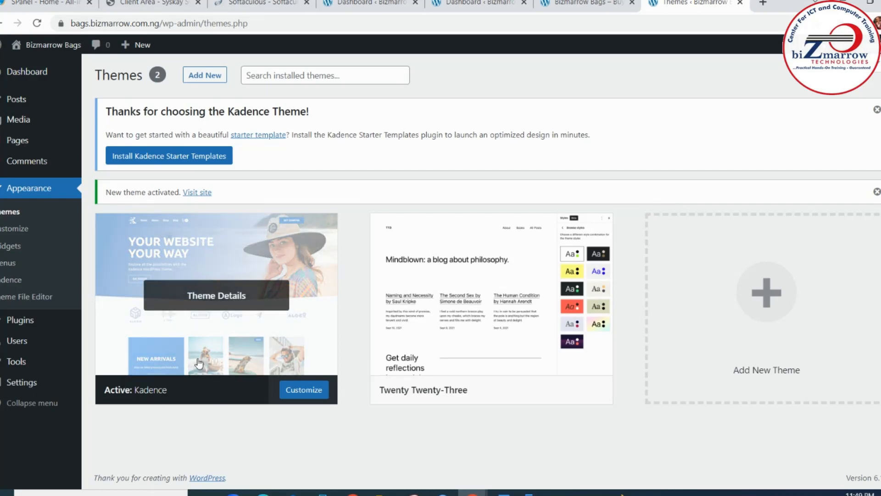
left_click(16, 322)
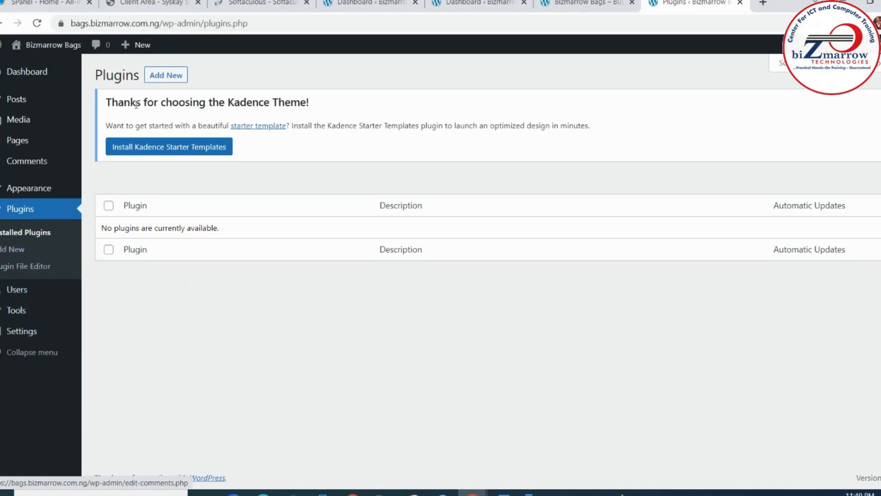
left_click(165, 81)
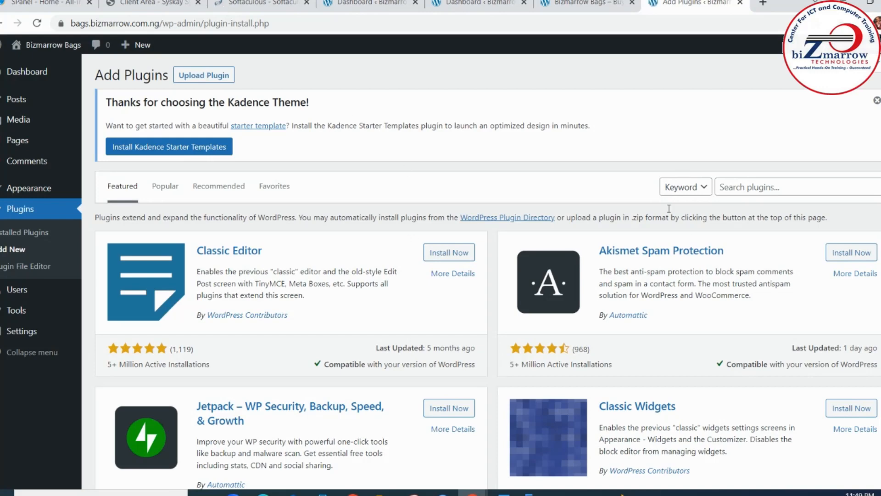
left_click(736, 189)
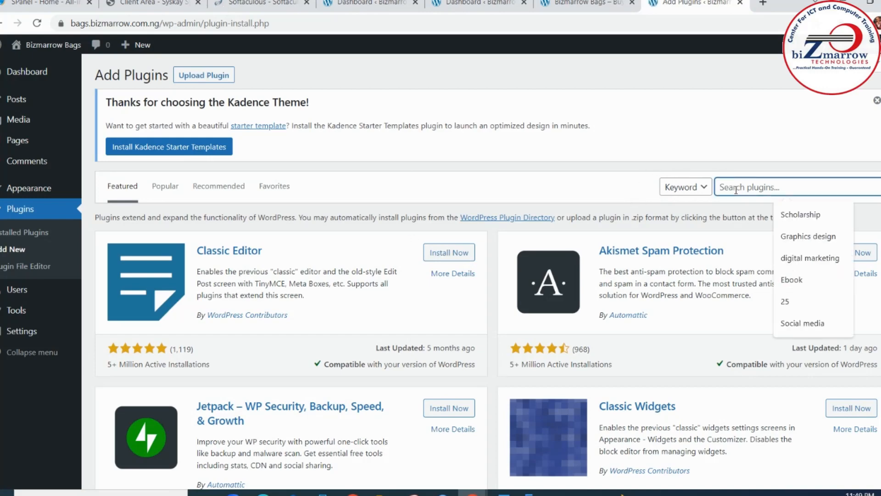
type("kade")
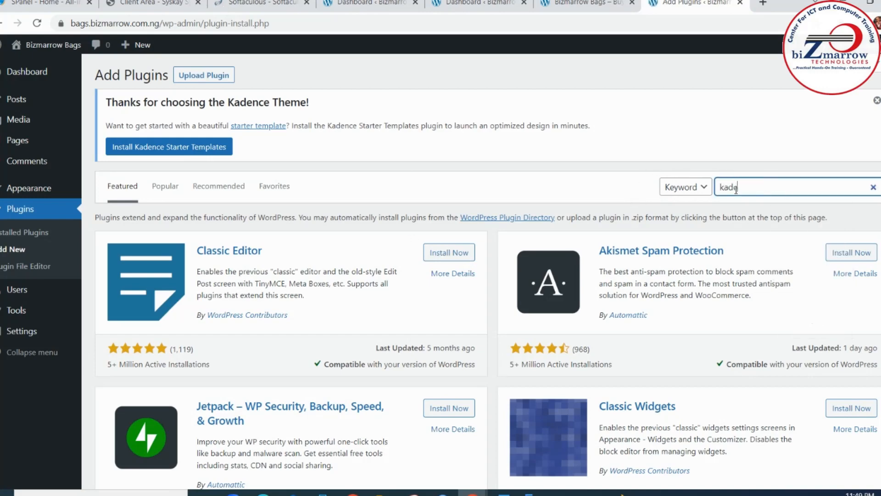
type("nce")
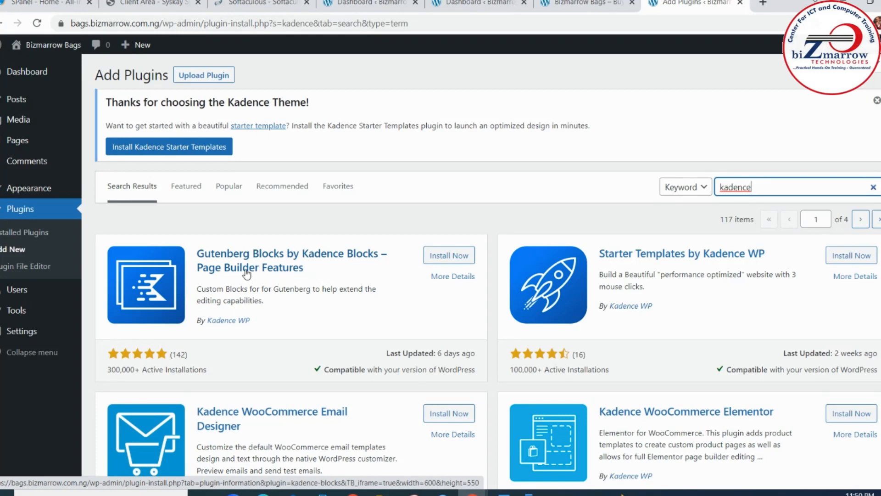
left_click(454, 256)
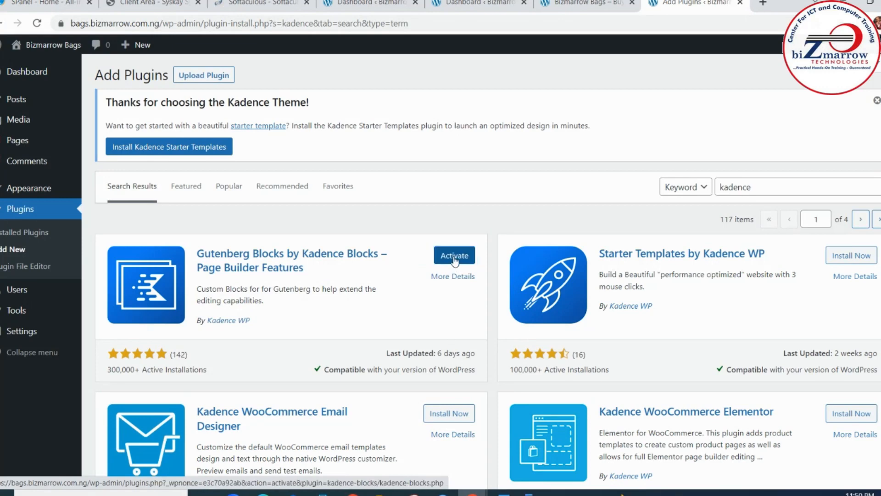
left_click(455, 257)
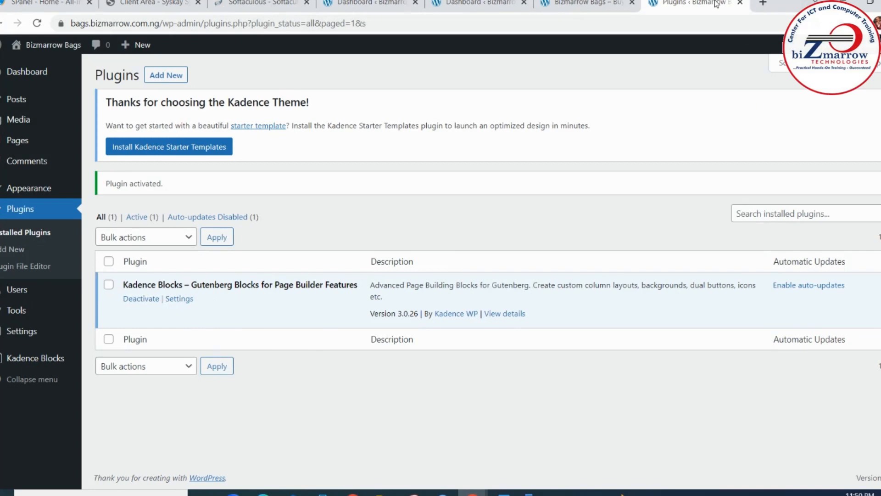
Reload the Bizmarrow Bags front page to check its appearance with the new theme, and return to the plugins page
left_click(587, 3)
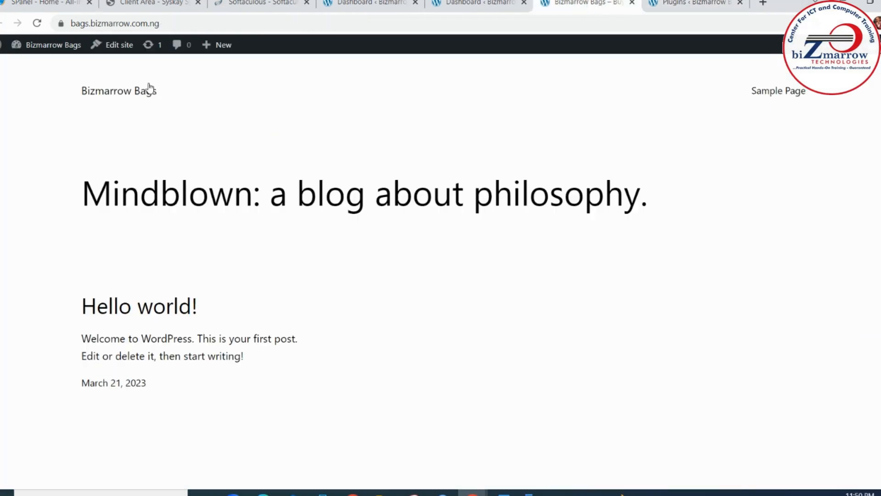
left_click(37, 23)
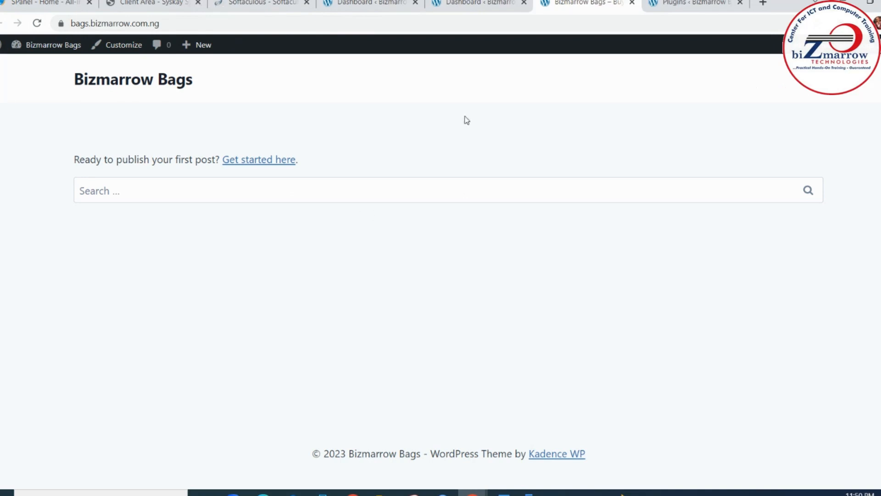
left_click(677, 6)
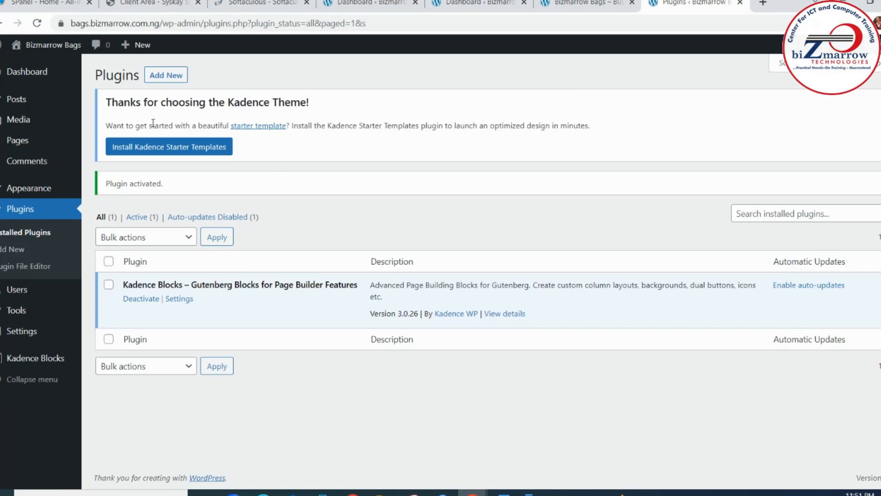
Open the list of the site's pages in the WordPress admin
left_click(19, 143)
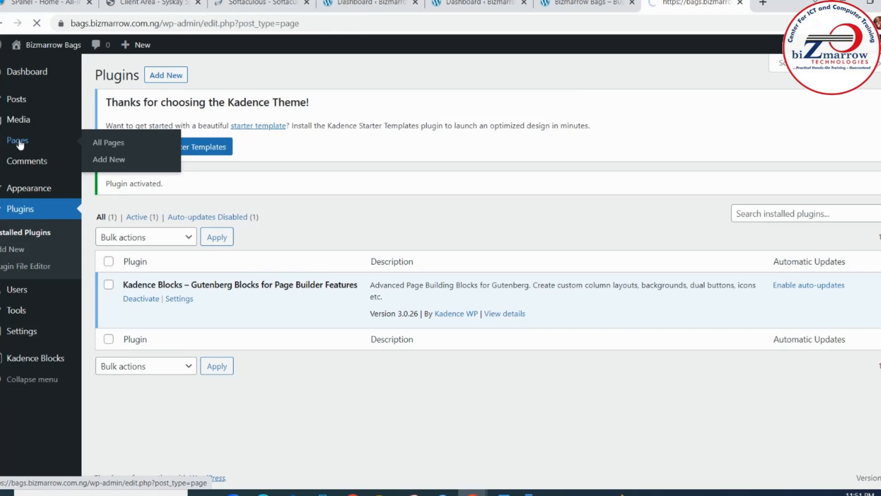